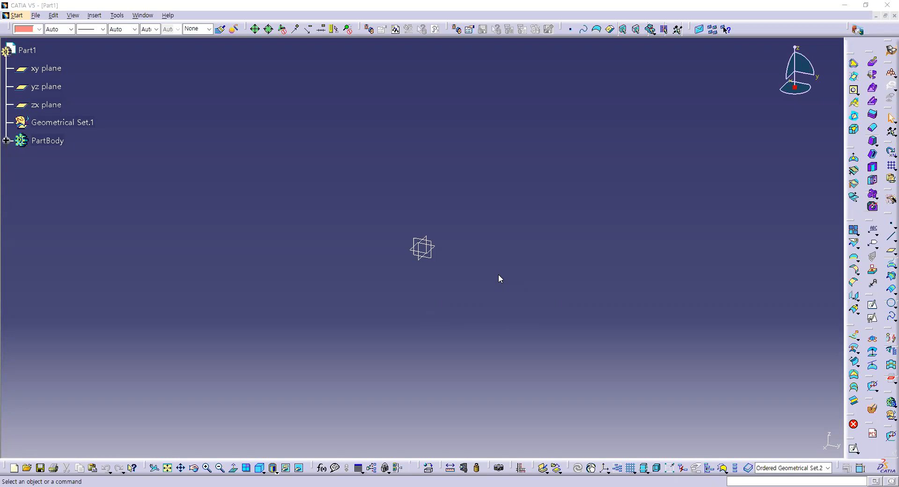
left_click(28, 49)
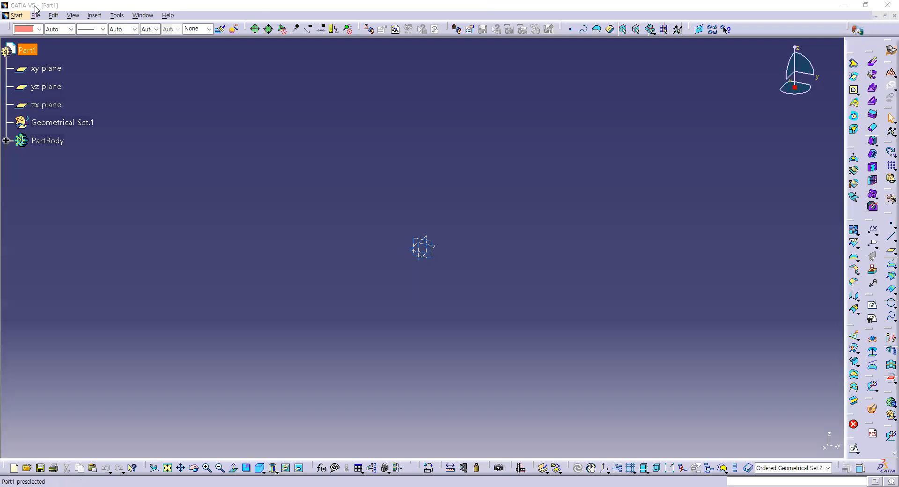
left_click(95, 16)
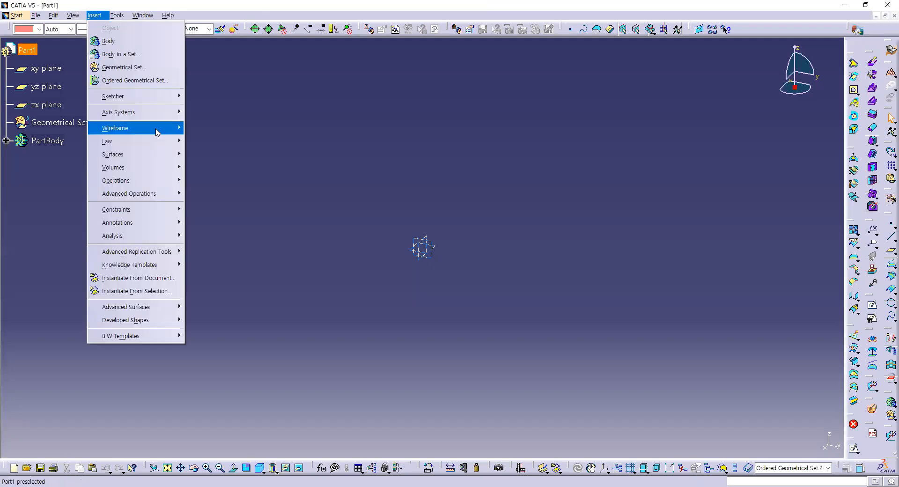
mouse_move(156, 128)
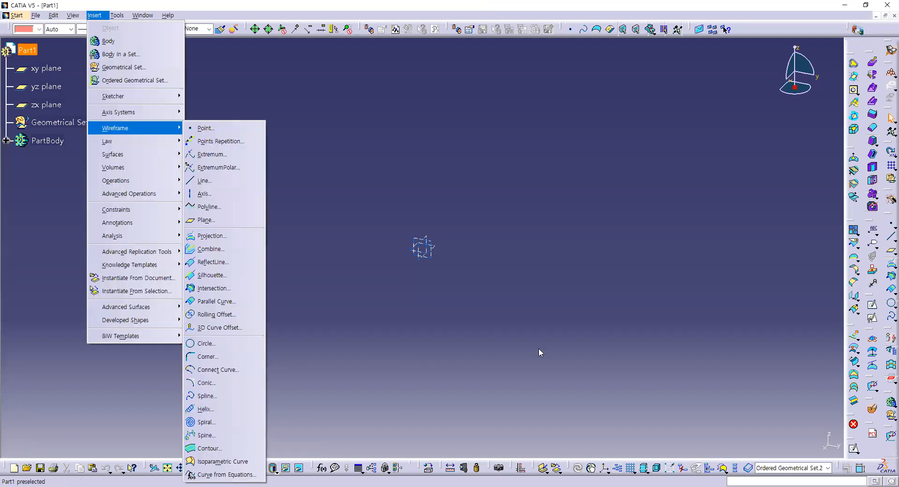
left_click(381, 348)
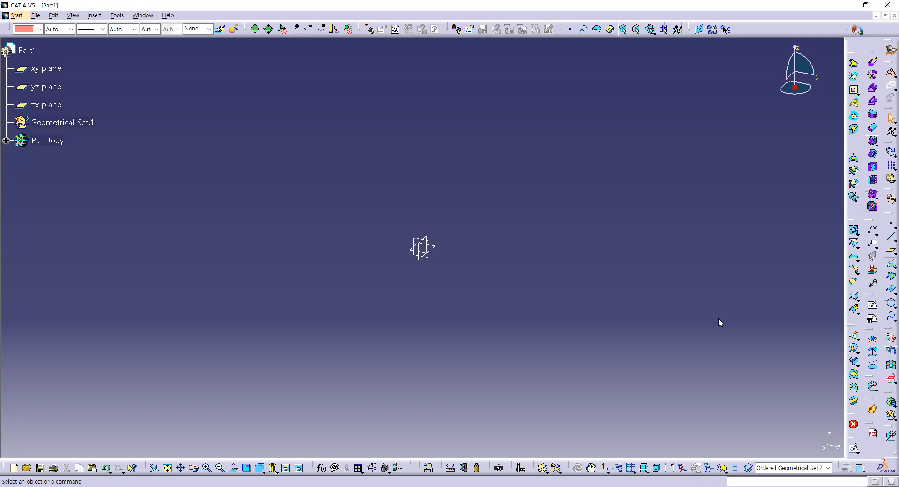
Start a new spline and create its first point at coordinates X -150, Y -150, Z -50 mm.
left_click(887, 318)
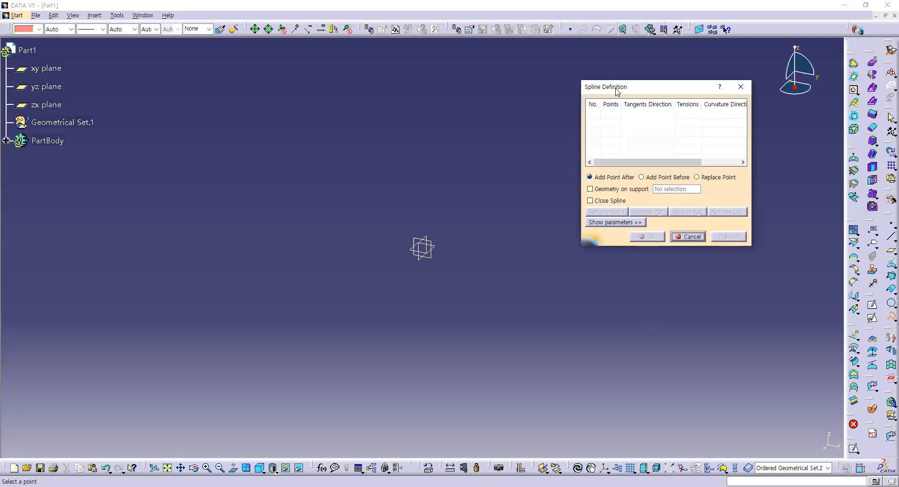
right_click(632, 123)
left_click(649, 120)
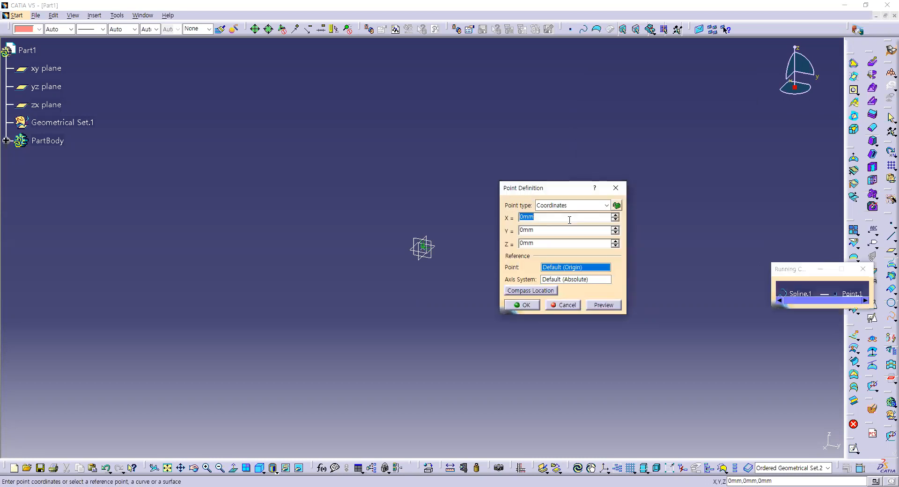
type("-150")
key("Tab")
type("-150")
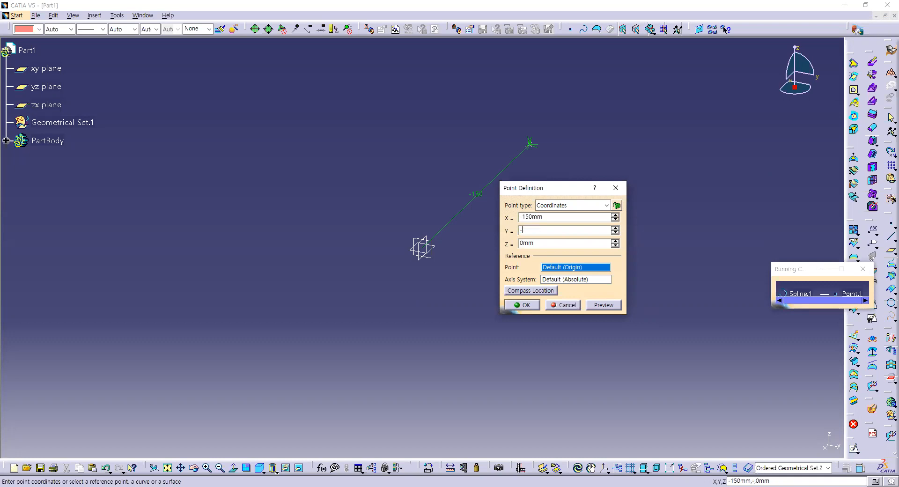
key("Tab")
type("-50")
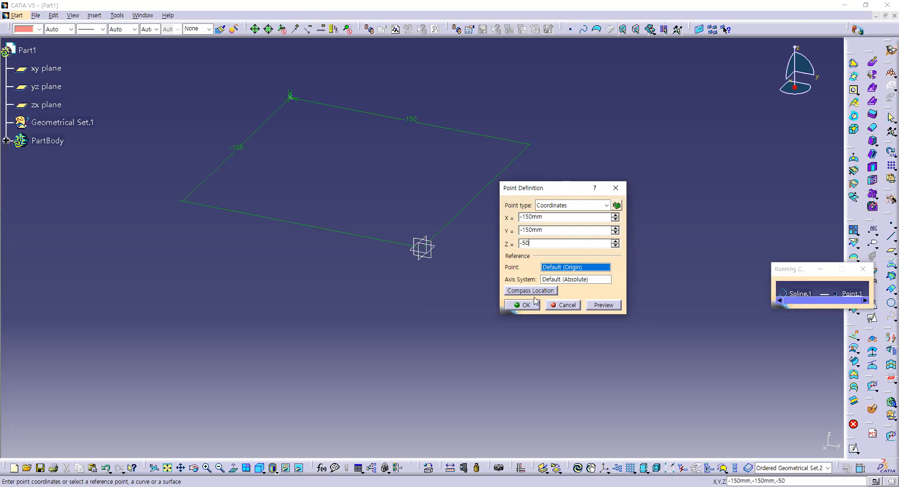
left_click(522, 305)
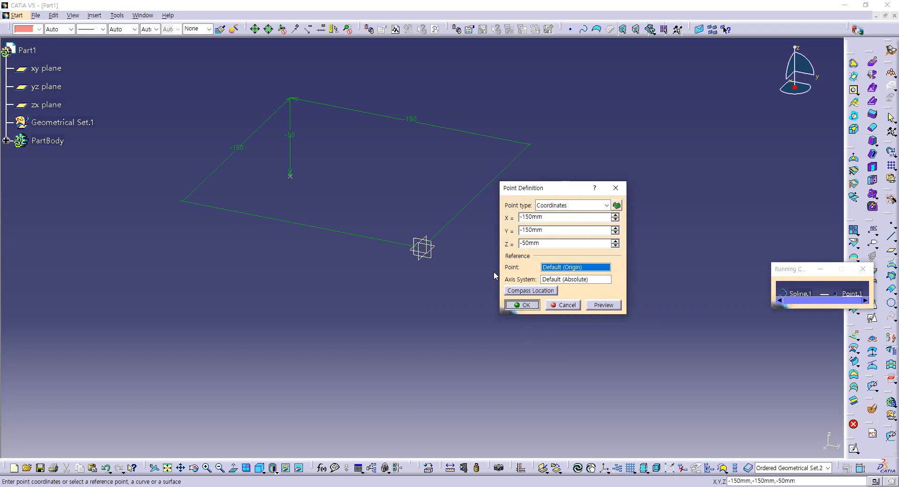
Create the spline's second point at coordinates X -150, Y 0, Z -50 mm.
right_click(612, 125)
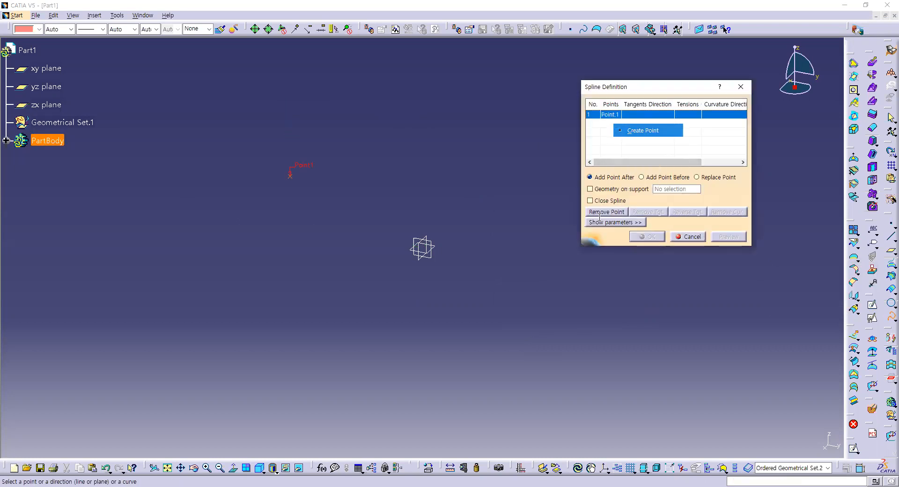
left_click(628, 131)
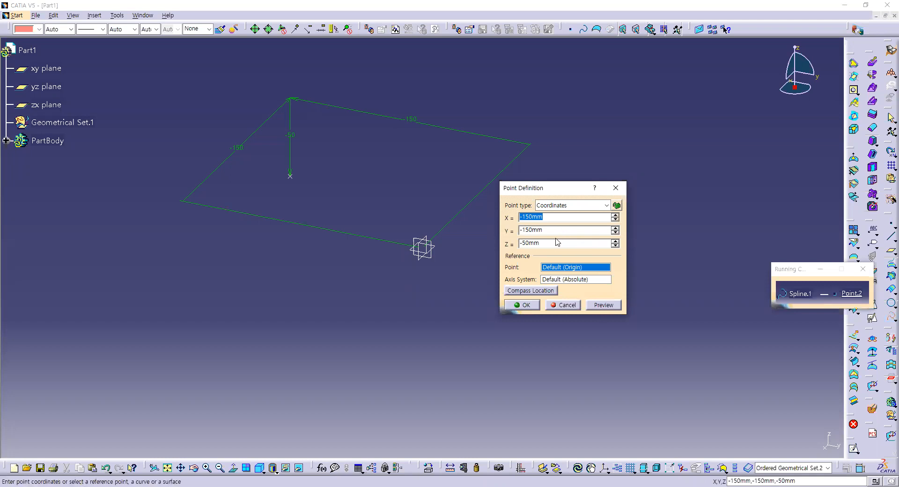
key("Tab")
type("0")
left_click(560, 243)
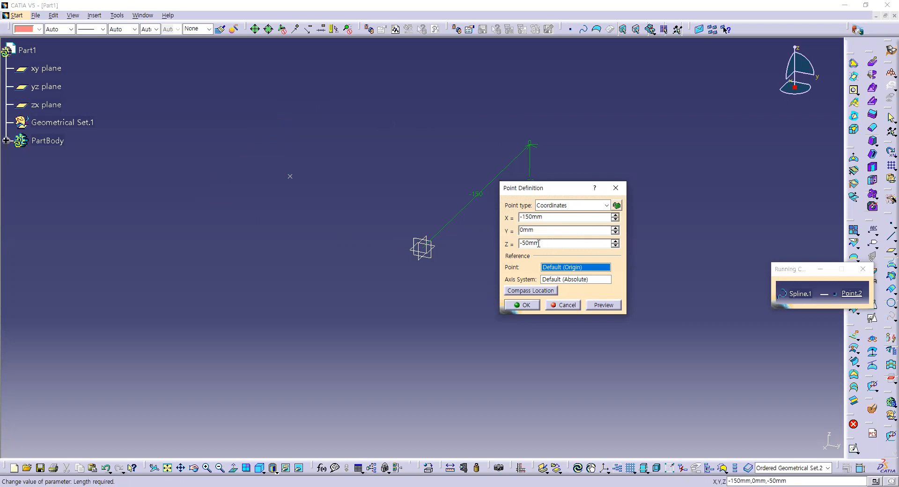
left_click_drag(564, 243, 501, 241)
left_click(525, 305)
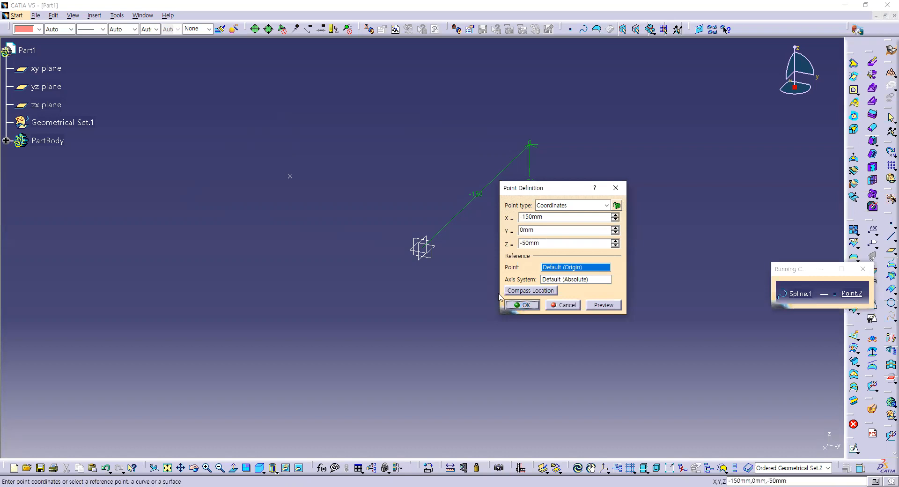
Create the spline's third point at coordinates X -150, Y 150, Z 50 mm.
right_click(612, 137)
left_click(627, 139)
left_click(539, 229)
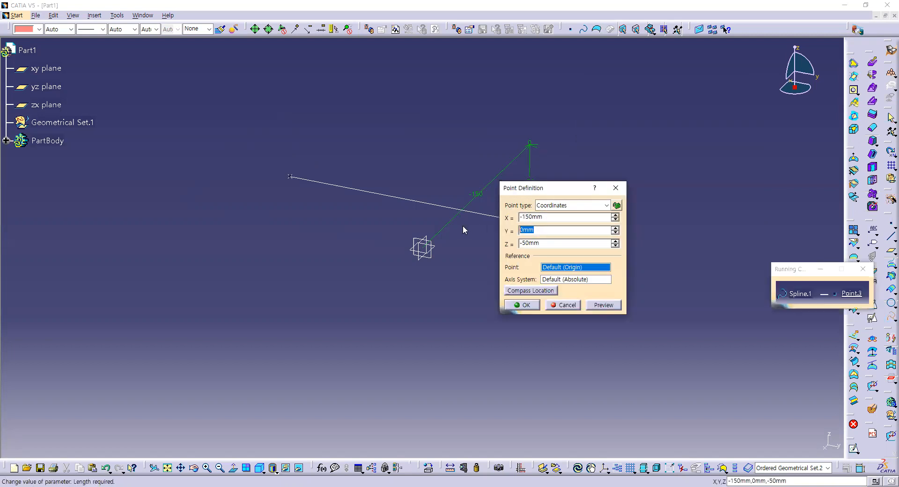
type("150")
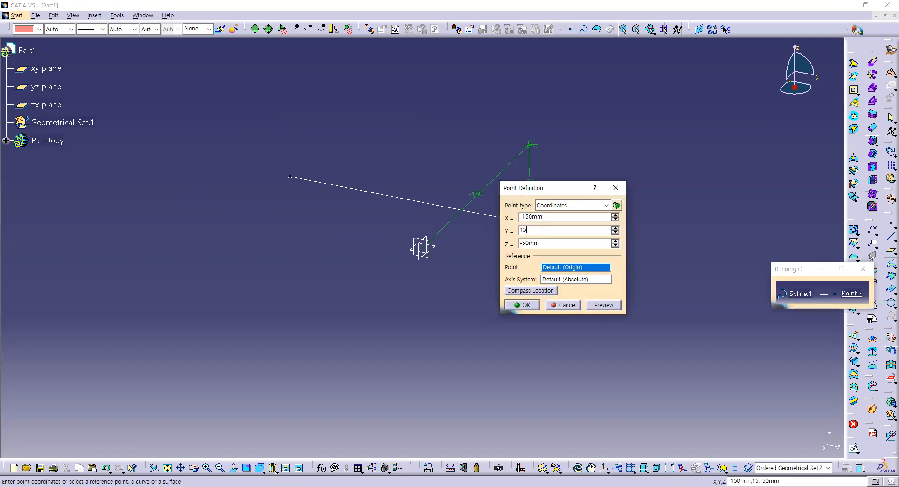
left_click(546, 244)
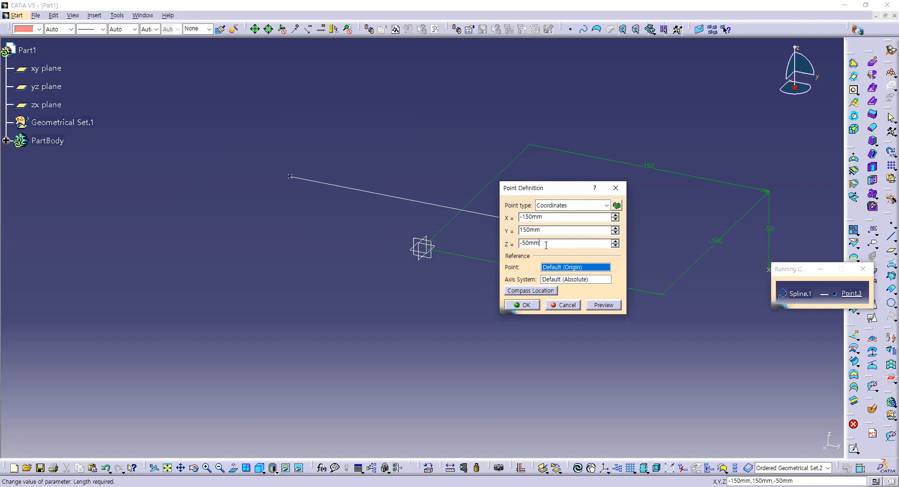
key("ctrl+a")
type("50")
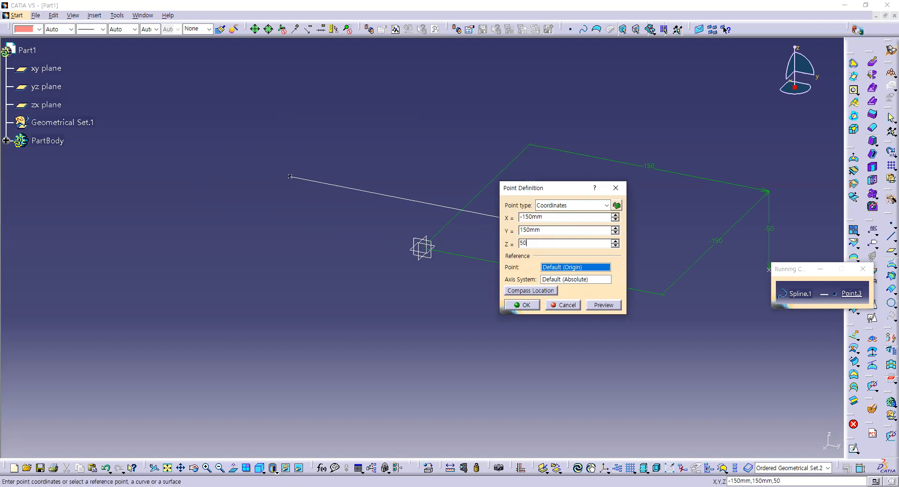
left_click(535, 230)
left_click(526, 305)
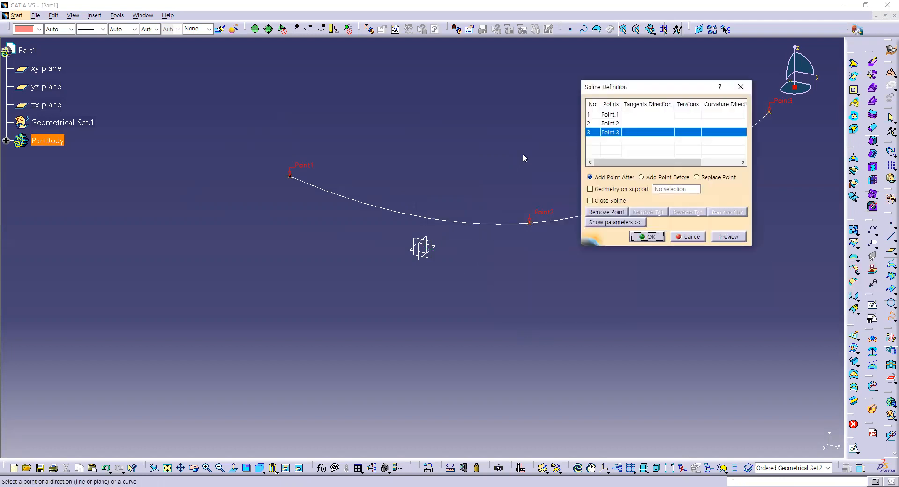
Create the spline's fourth point at coordinates X 0, Y 150, Z 50 mm.
right_click(611, 146)
left_click(629, 149)
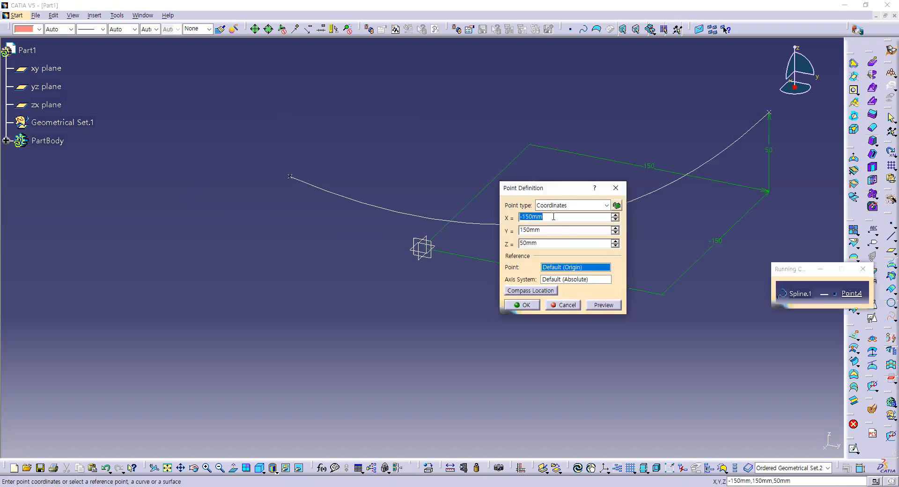
type("0")
left_click(556, 241)
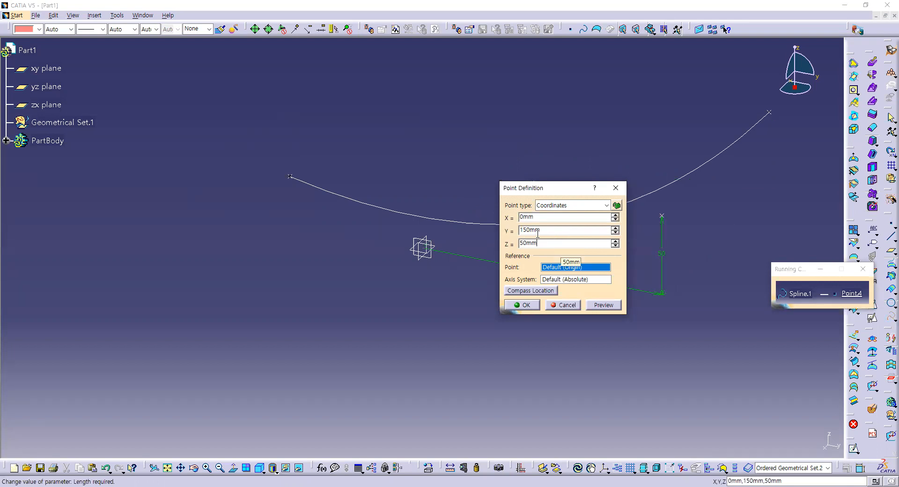
left_click(519, 304)
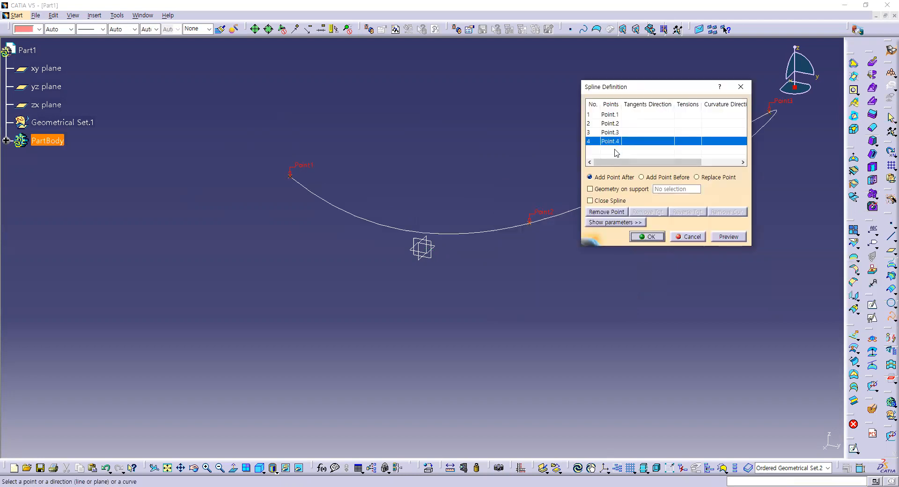
Create the spline's fifth point at coordinates X 150, Y 150, Z 0 mm.
right_click(616, 152)
left_click(644, 158)
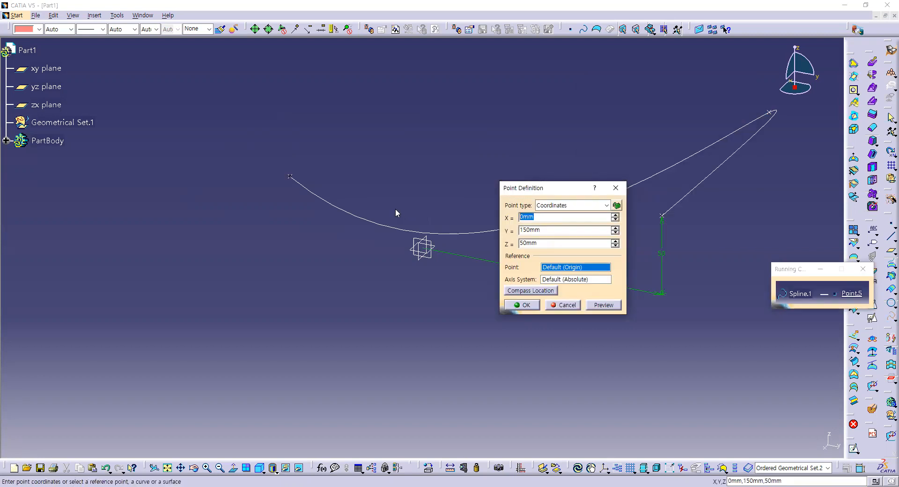
type("150")
left_click(529, 243)
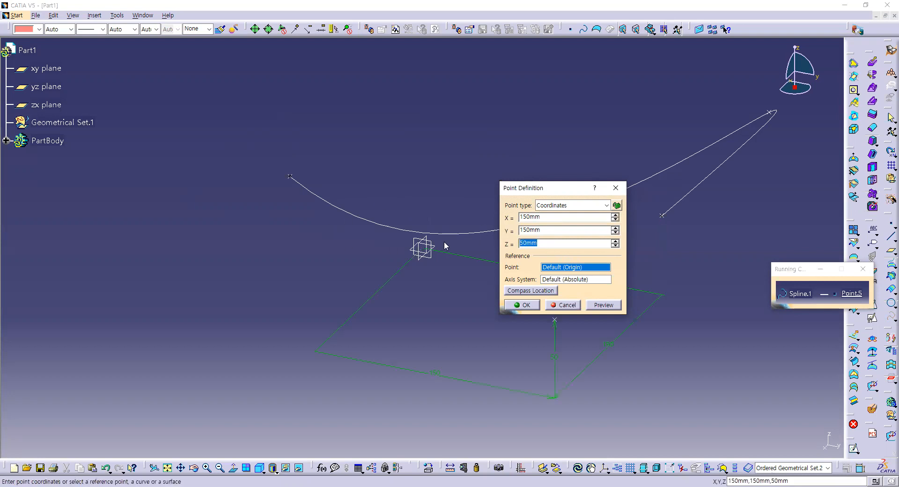
type("0")
left_click(522, 305)
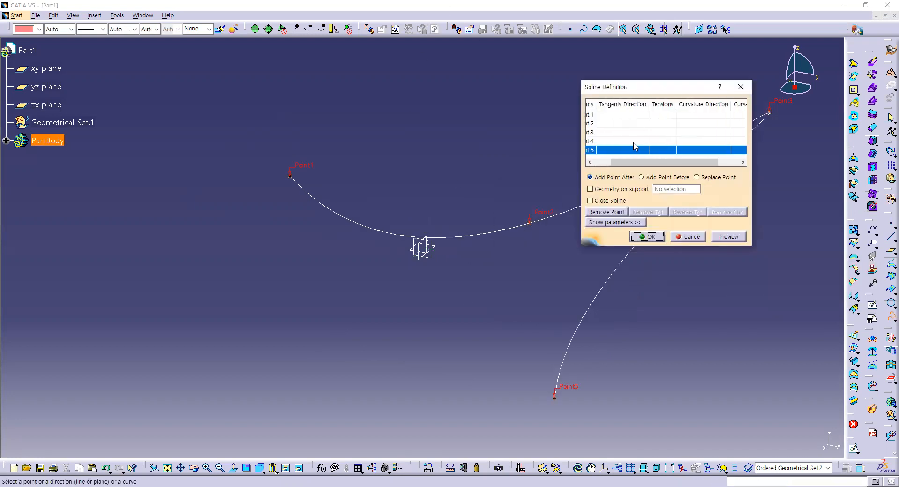
Enlarge the spline's point list and create a sixth point after the fifth at X 150, Y 0, Z 50 mm.
left_click_drag(625, 81, 625, 21)
left_click(613, 82)
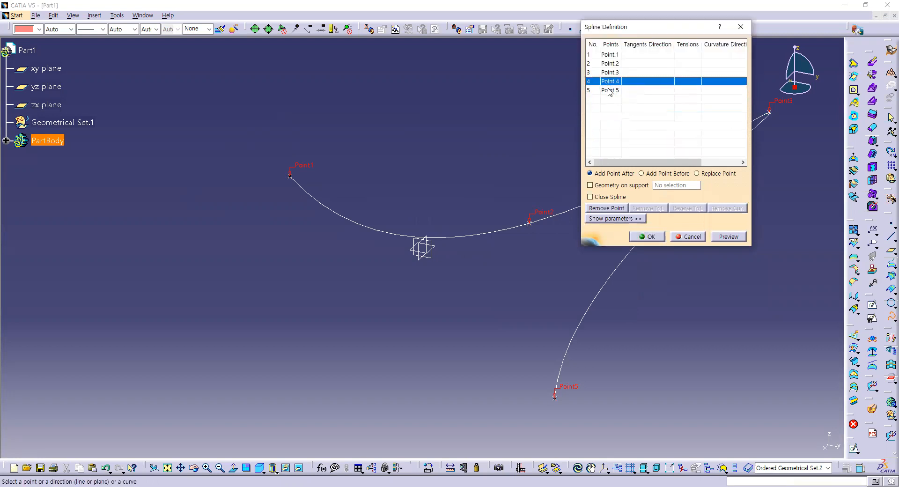
left_click(609, 91)
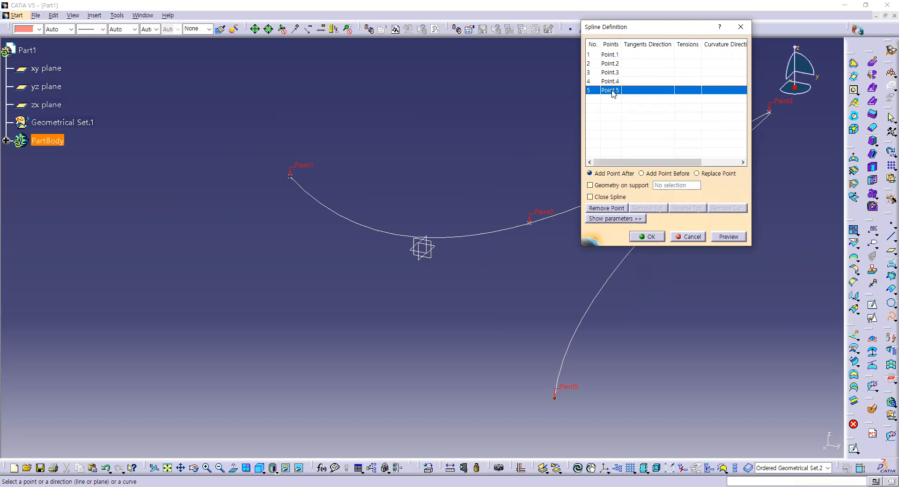
right_click(615, 102)
left_click(632, 109)
left_click(561, 231)
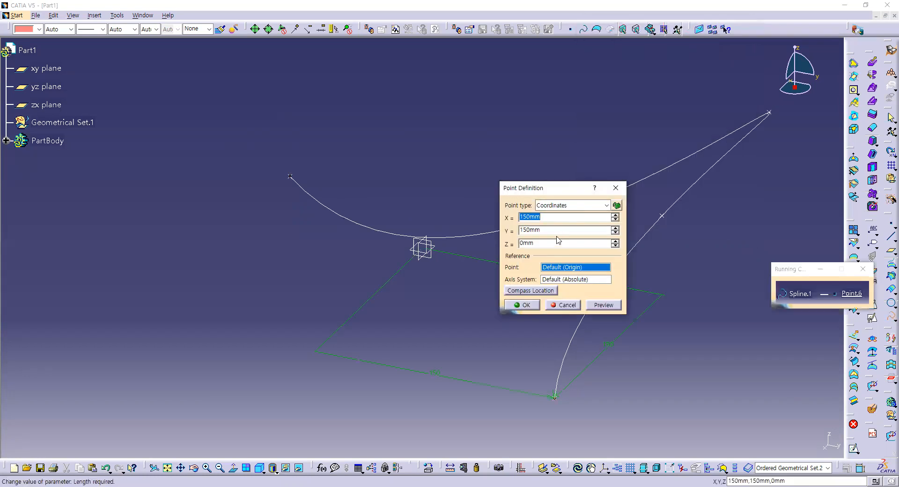
double_click(562, 232)
type("0")
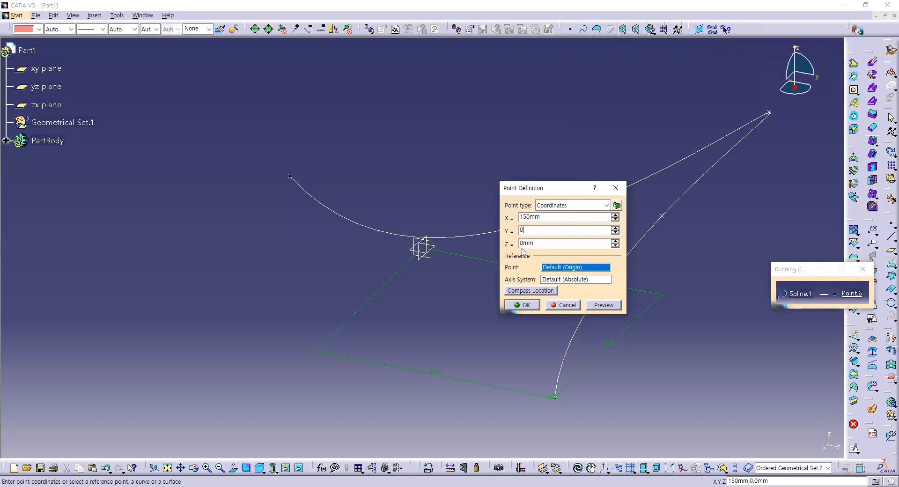
left_click_drag(534, 245, 504, 246)
type("50")
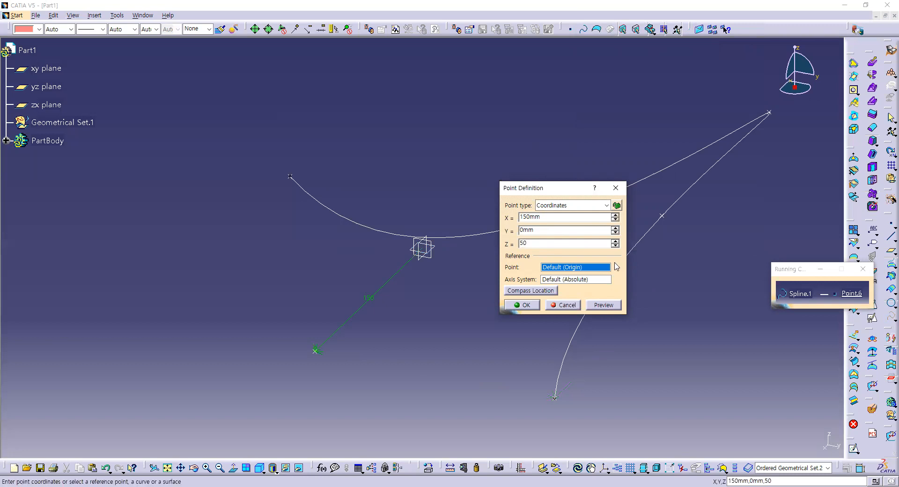
left_click(523, 305)
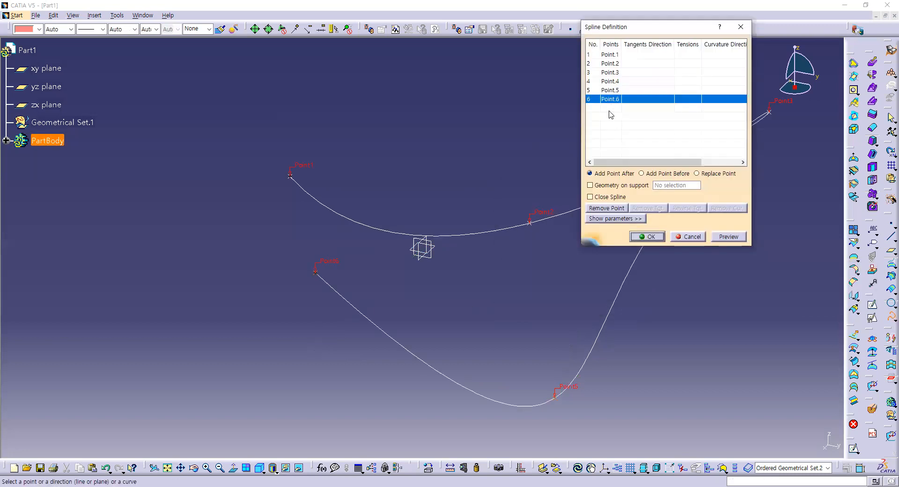
Create the spline's seventh point at coordinates X 150, Y -150, Z 50 mm.
right_click(626, 123)
left_click(642, 122)
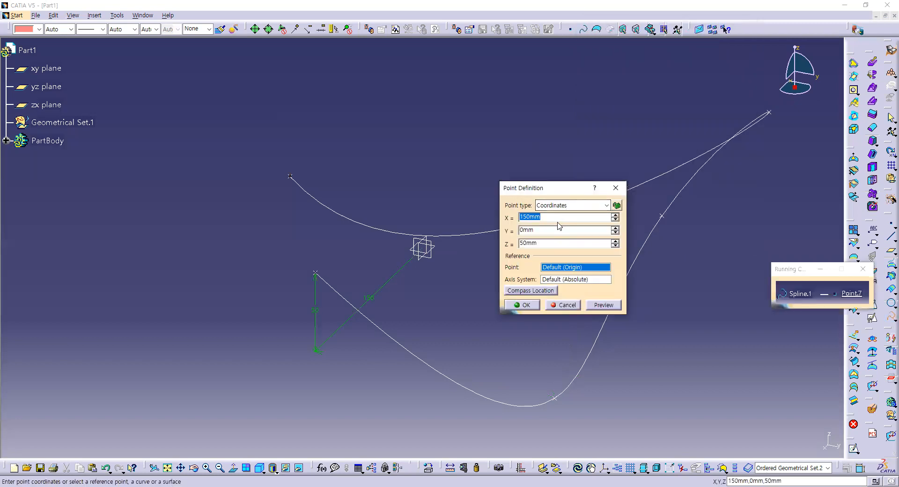
left_click(545, 230)
left_click_drag(545, 230, 442, 233)
type("-150")
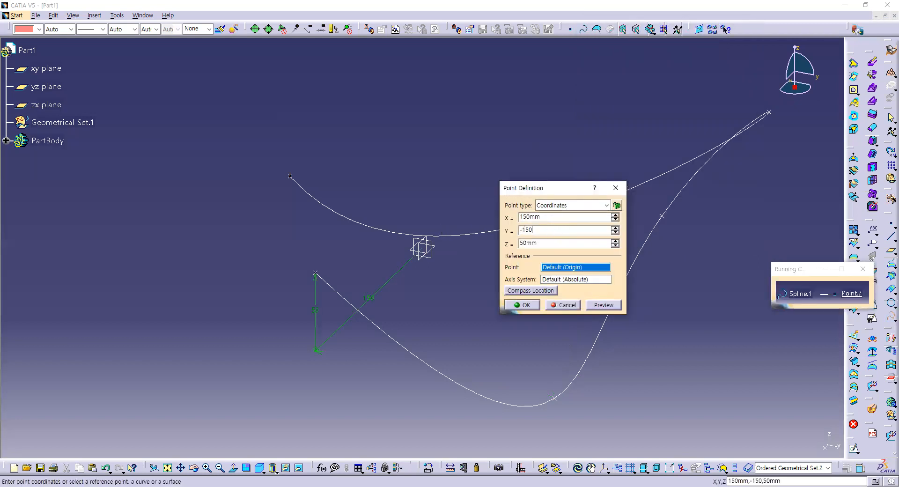
left_click(534, 243)
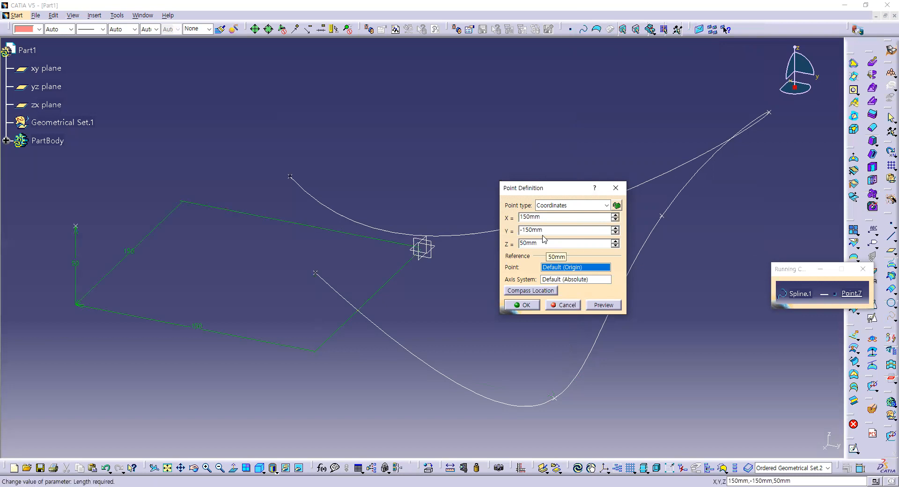
left_click(524, 305)
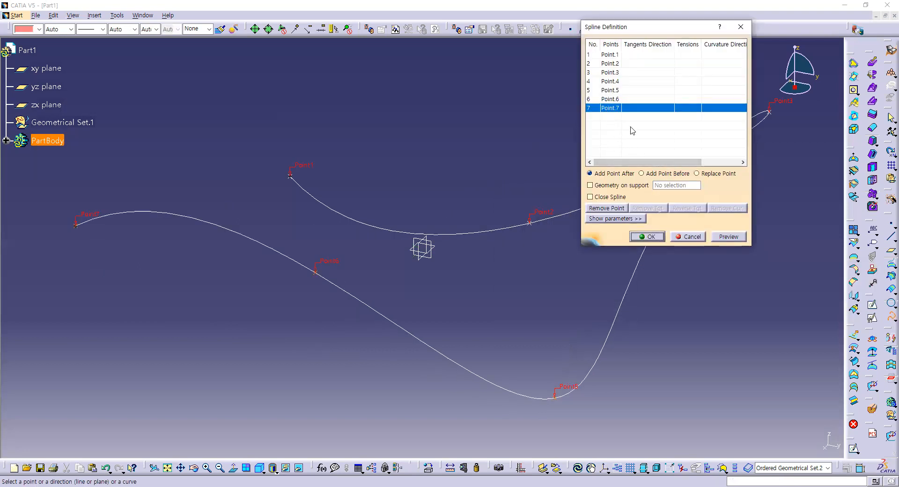
Create the spline's eighth point at X 0, Y -150, Z 0 mm and finish the spline as a closed curve.
right_click(609, 120)
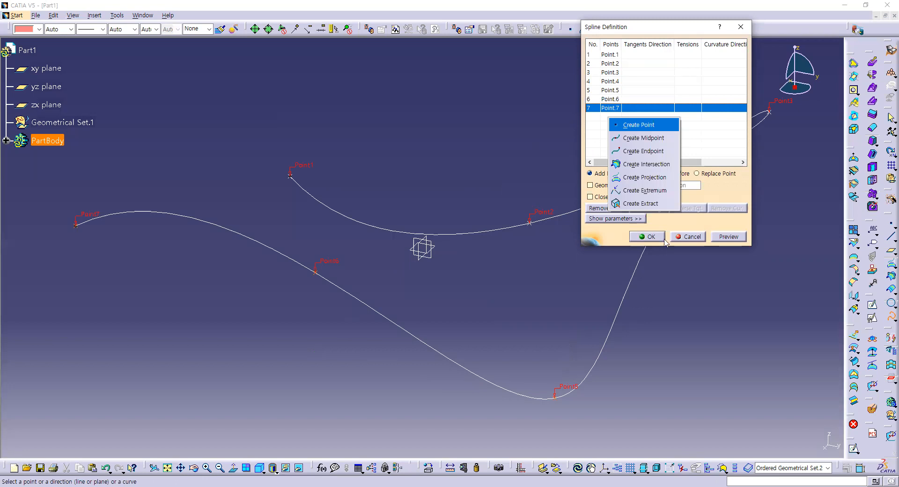
left_click(632, 127)
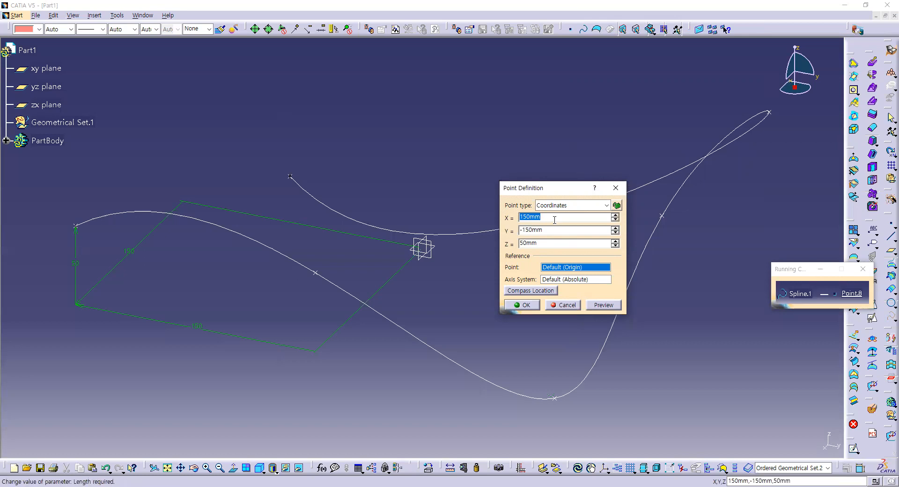
type("0")
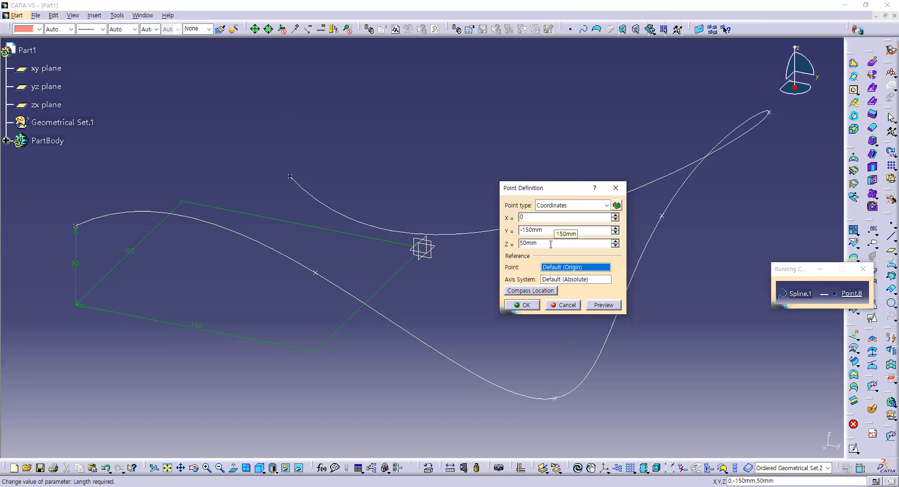
left_click(554, 233)
left_click_drag(548, 244, 470, 241)
type("0")
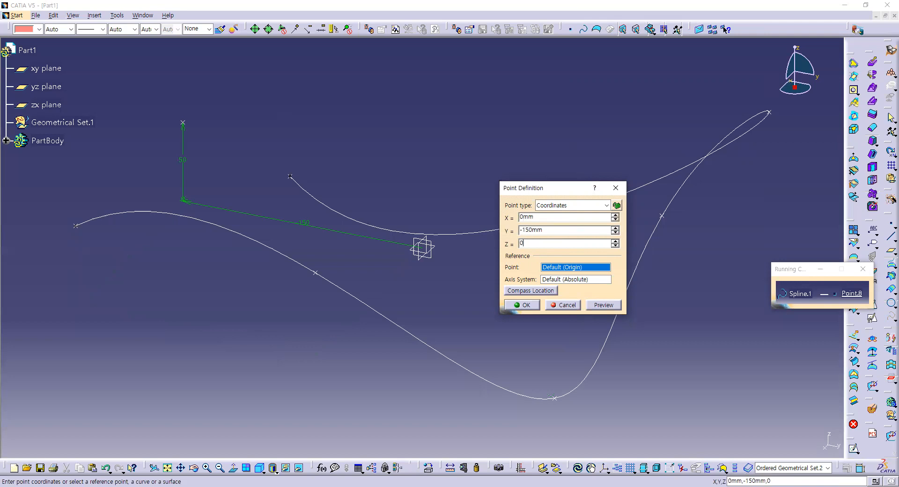
left_click(522, 304)
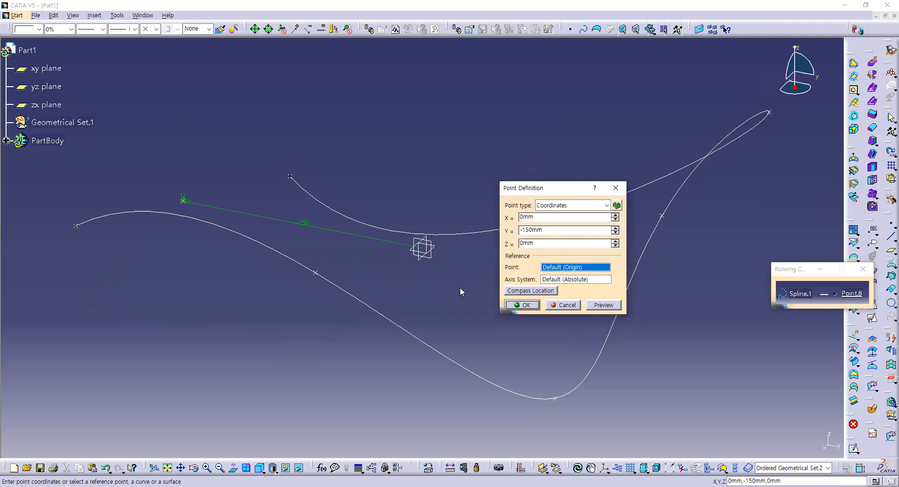
left_click(617, 198)
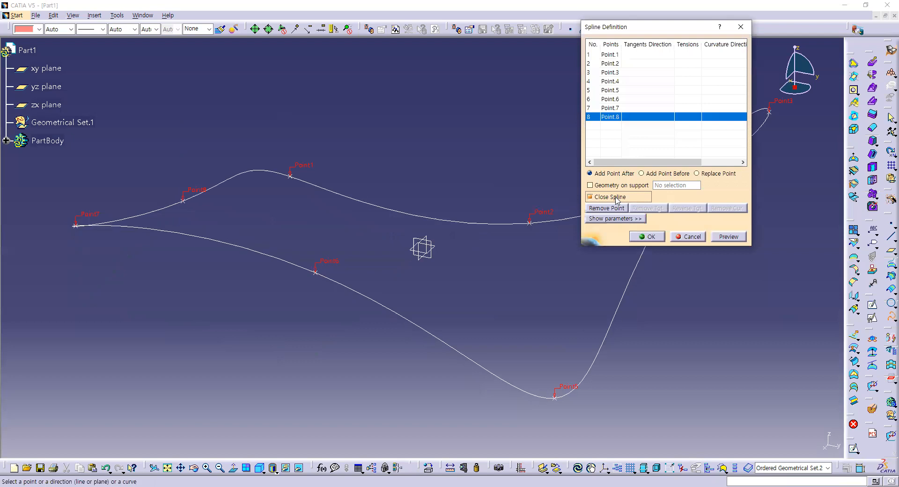
left_click(646, 237)
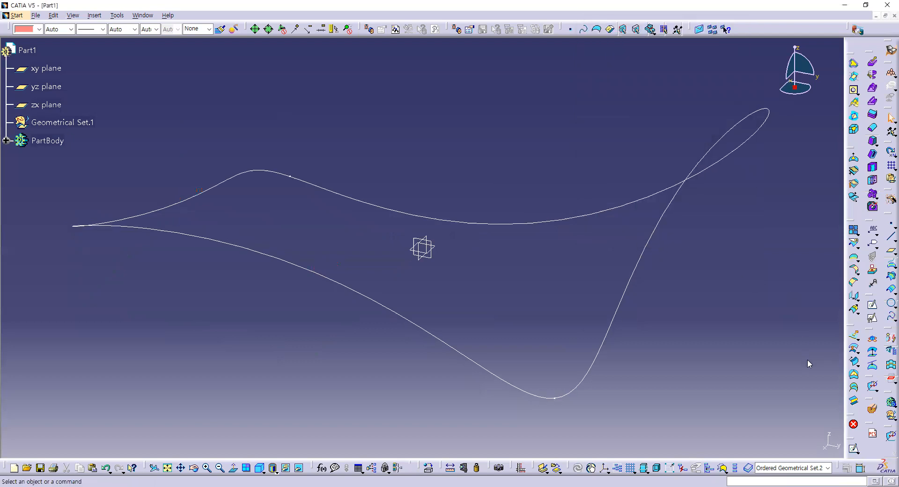
Create a fill surface bounded by the closed spline.
left_click(853, 373)
left_click(635, 279)
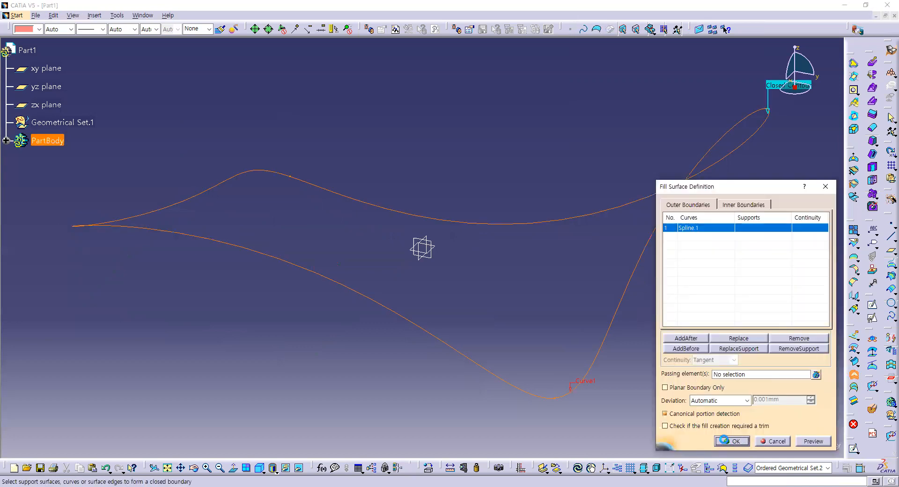
left_click(724, 440)
middle_click_drag(514, 287, 359, 276)
middle_click_drag(504, 341, 468, 252)
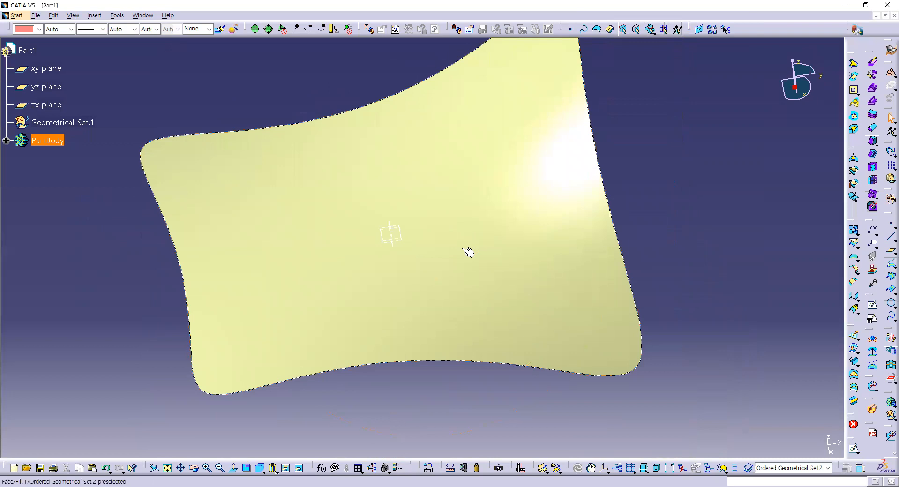
Change the fill surface's color to dark green.
left_click(567, 207)
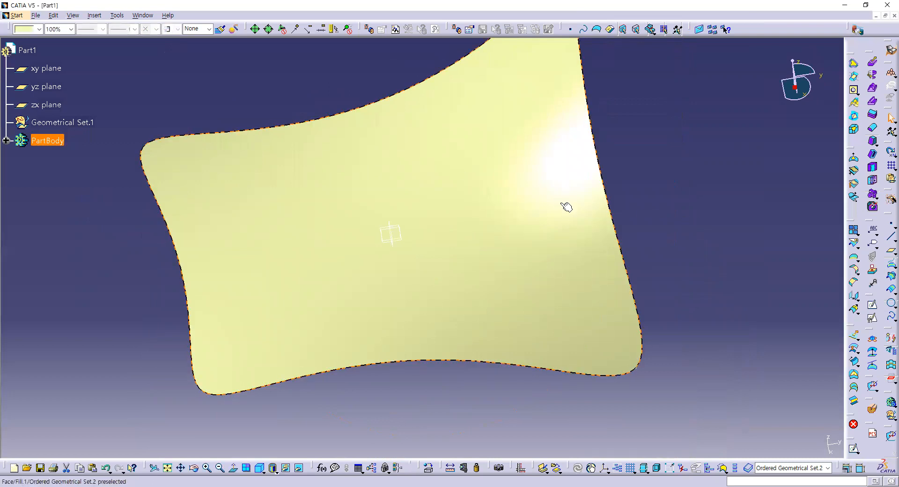
left_click(18, 30)
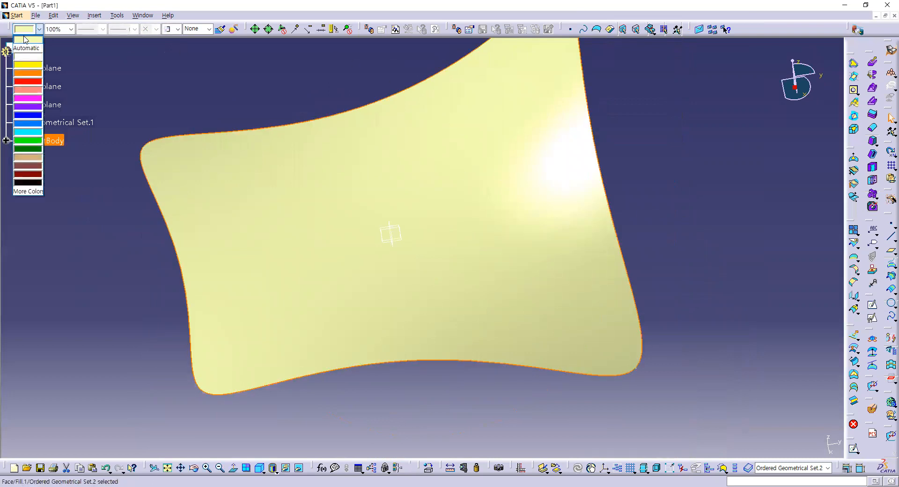
left_click(27, 150)
middle_click_drag(534, 209, 470, 289)
scroll(470, 288, "up", 1)
middle_click_drag(351, 324, 393, 228)
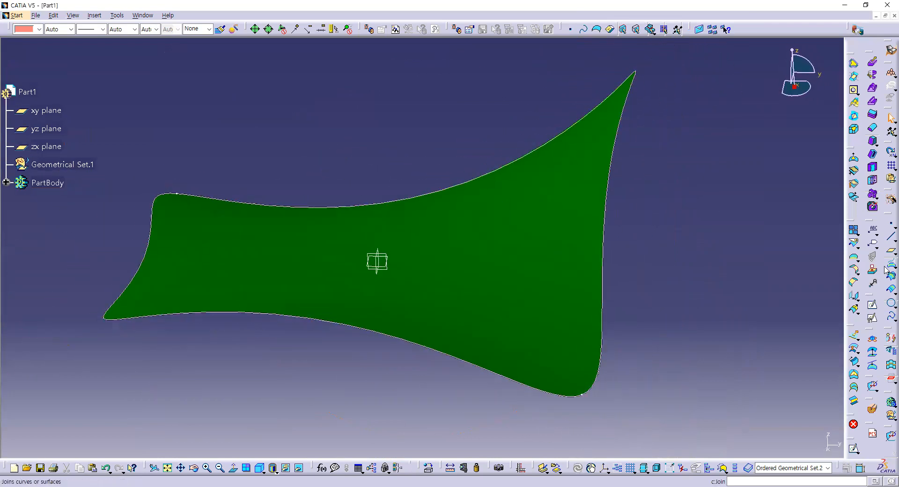
Begin a center-and-radius circle and create its center point at the origin, X 0, Y 0, Z 0 mm.
left_click(890, 303)
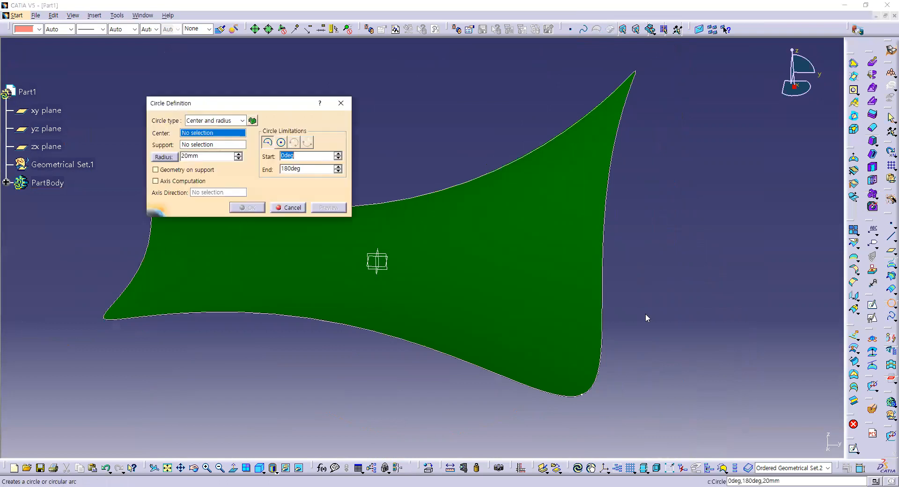
left_click(209, 114)
left_click(206, 127)
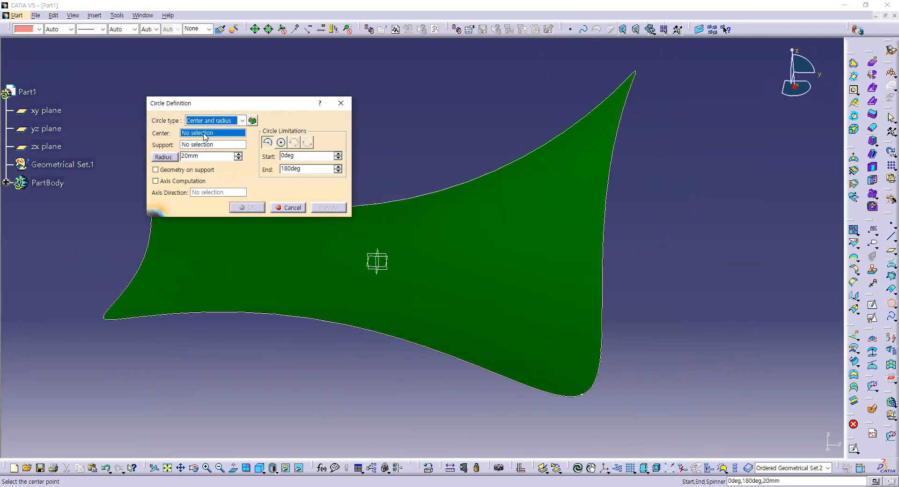
middle_click_drag(326, 259, 462, 220)
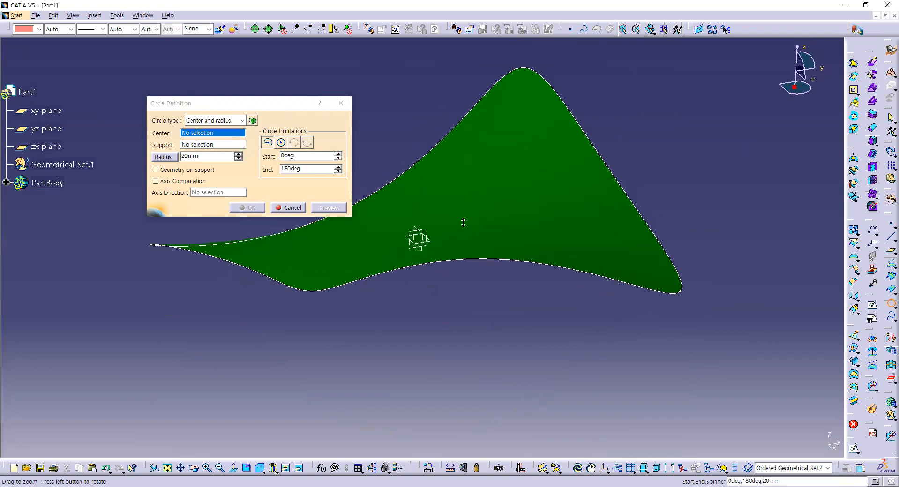
right_click(215, 134)
left_click(246, 142)
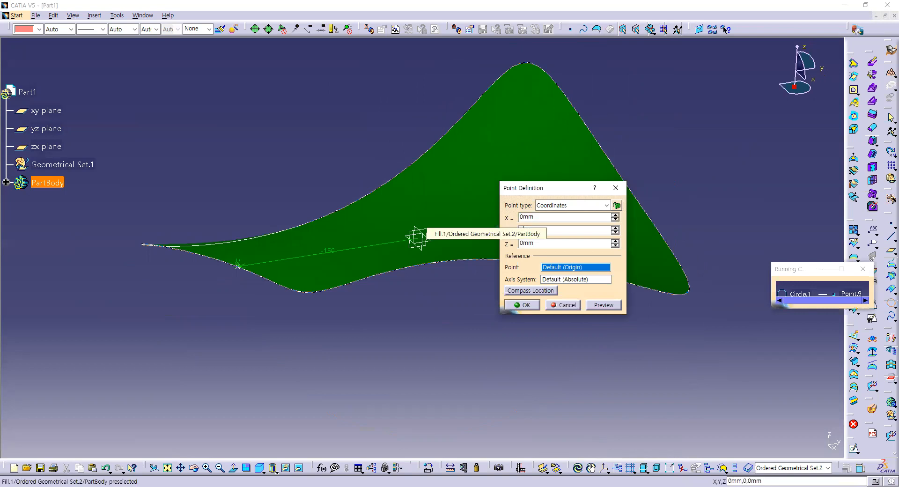
left_click(508, 305)
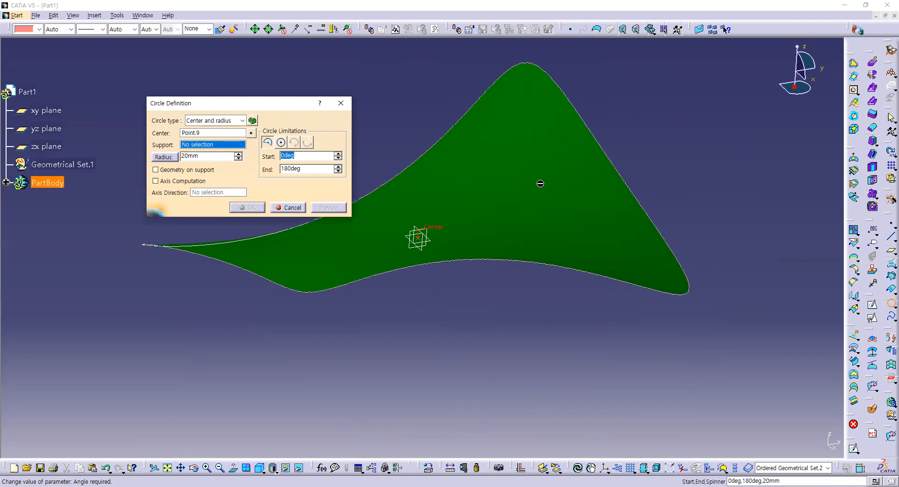
Use the green fill surface as the circle's support and set the limitation to a whole circle.
left_click(448, 223)
middle_click_drag(448, 223, 361, 164)
middle_click_drag(505, 159, 512, 154)
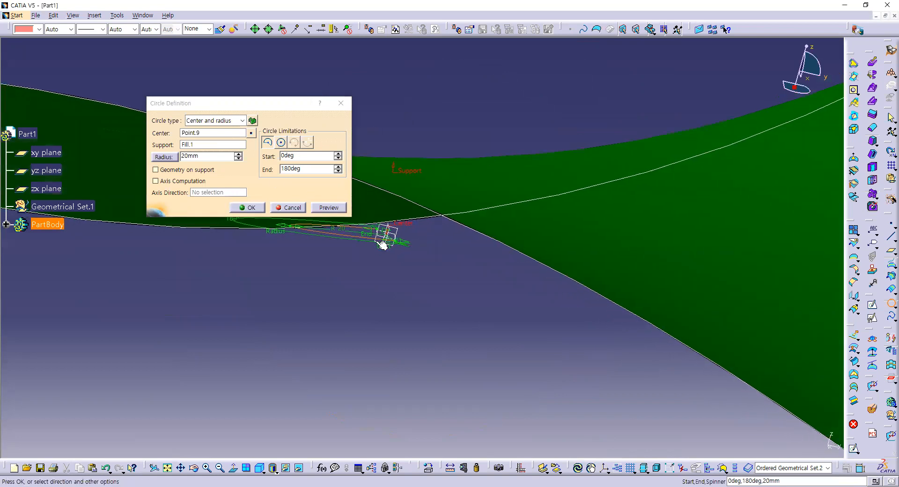
middle_click_drag(424, 274, 483, 140)
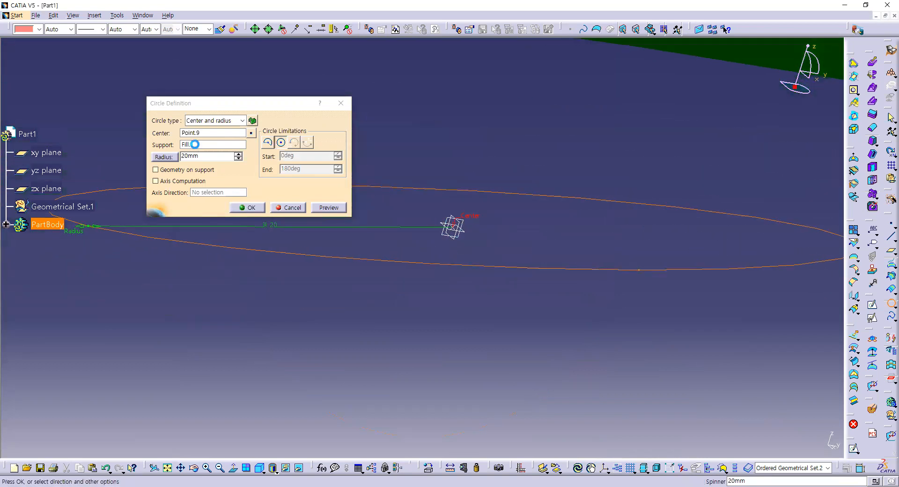
Try the xy plane as the circle's support, and reselect the fill surface as support.
right_click(197, 147)
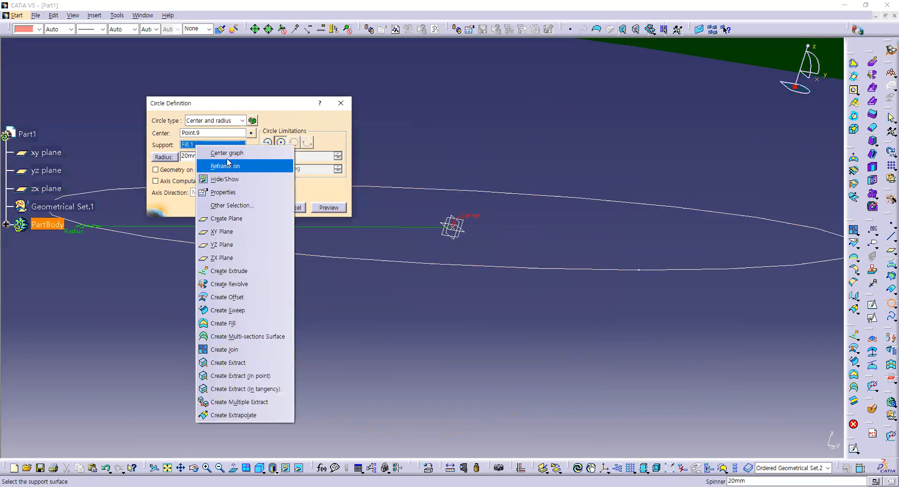
left_click(249, 231)
middle_click_drag(529, 195, 370, 220)
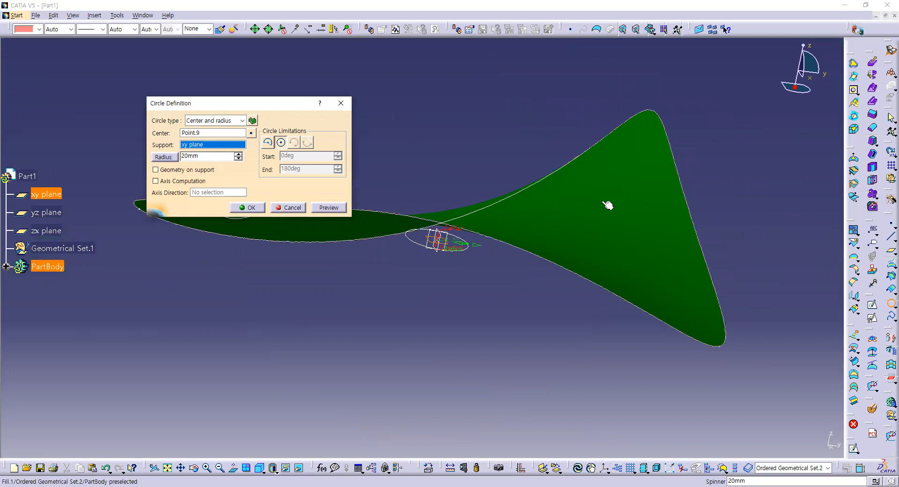
left_click(452, 193)
middle_click_drag(452, 192, 529, 121)
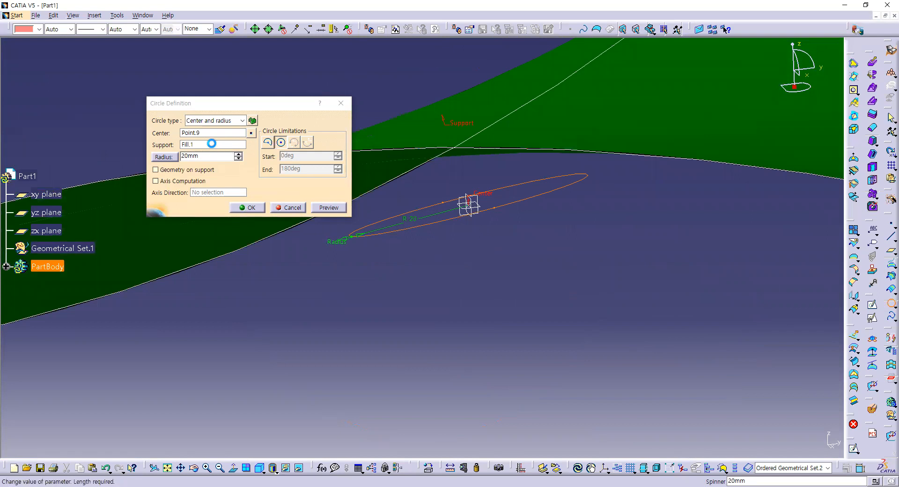
Switch the circle's support to the xy plane once more and back to the fill surface to compare its orientation.
right_click(203, 149)
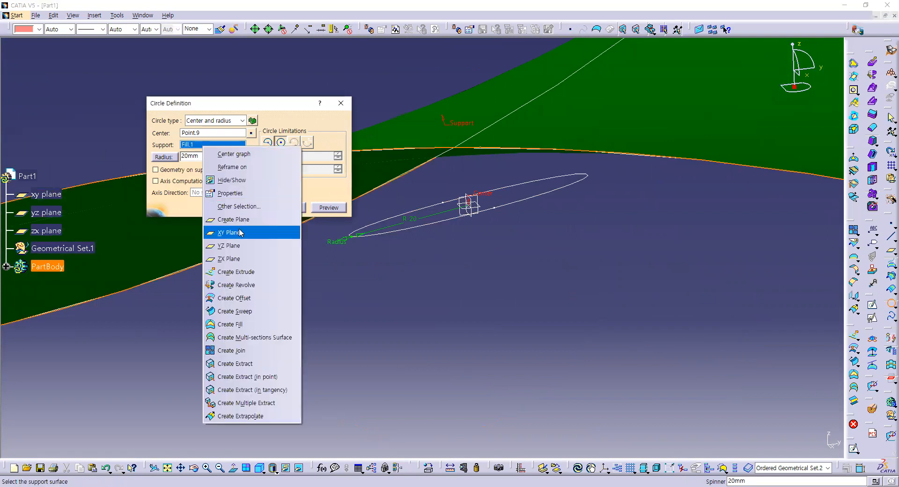
left_click(236, 232)
middle_click_drag(451, 261, 493, 257)
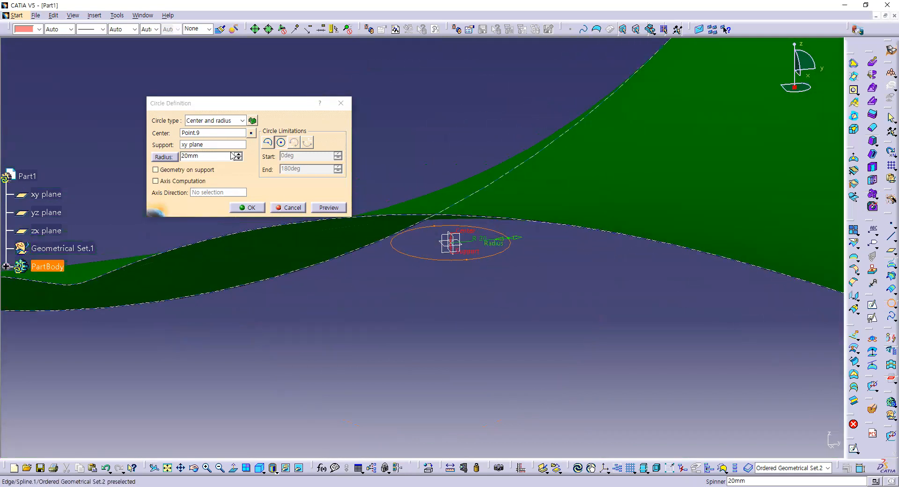
right_click(201, 144)
left_click(662, 144)
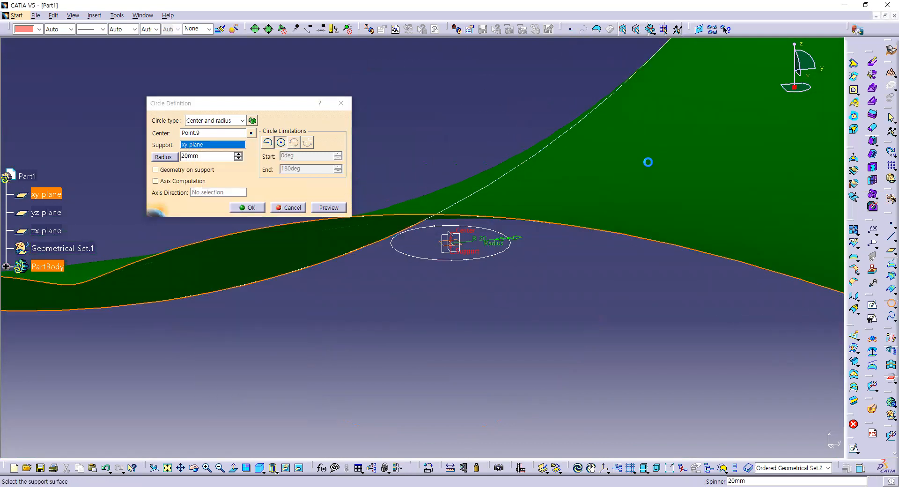
left_click(623, 180)
middle_click_drag(589, 186, 486, 351)
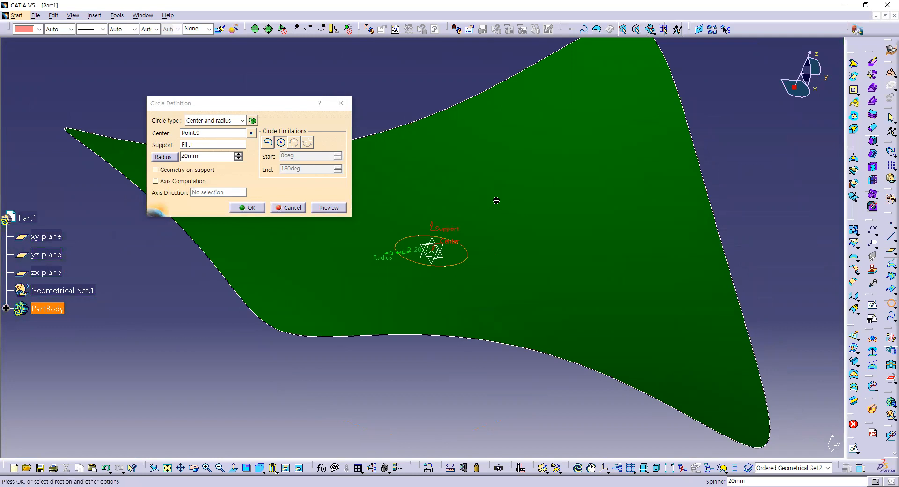
Enable Geometry on support to lay the circle onto the fill surface.
middle_click_drag(490, 210, 185, 139)
middle_click_drag(377, 245, 205, 180)
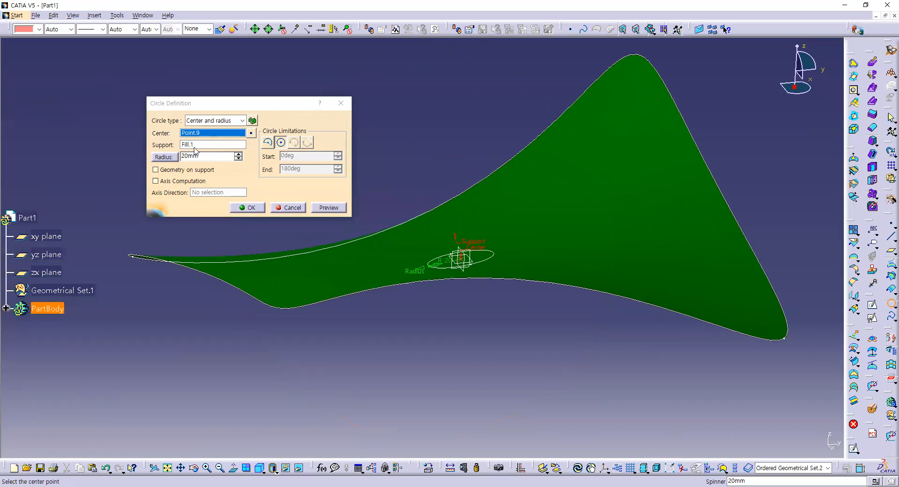
left_click(195, 146)
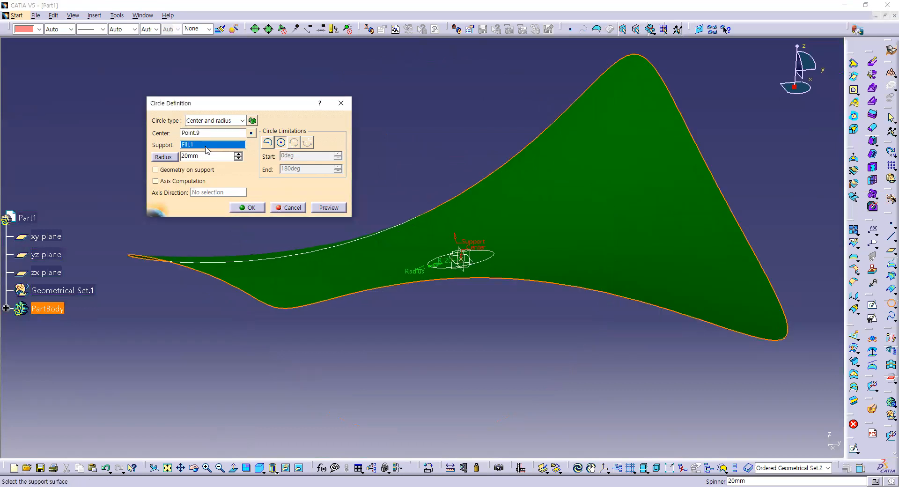
left_click(221, 134)
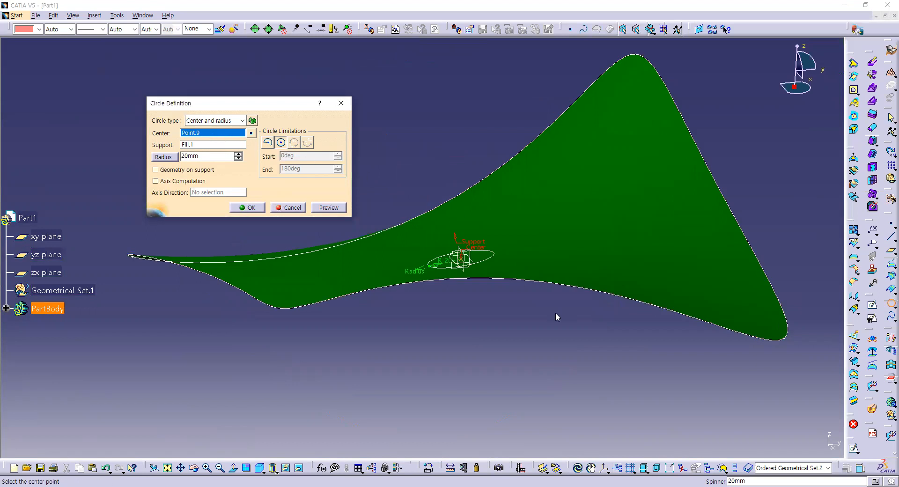
middle_click_drag(496, 314, 425, 325)
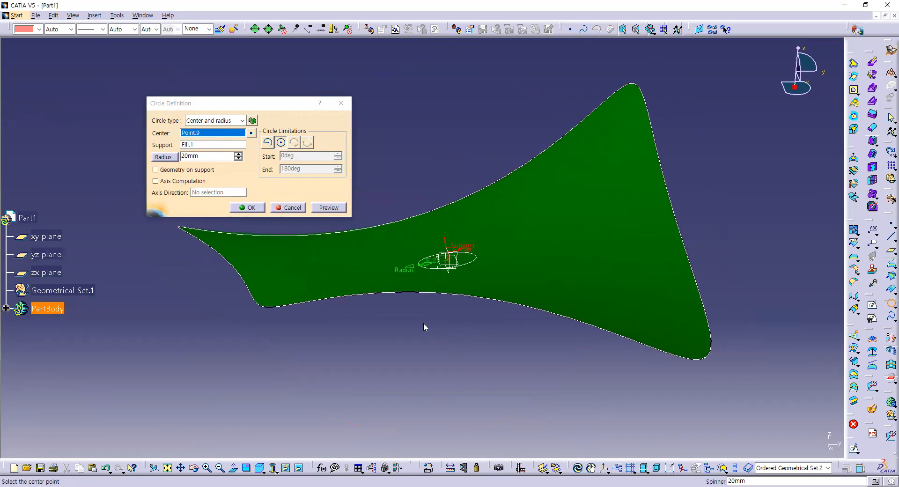
left_click(193, 170)
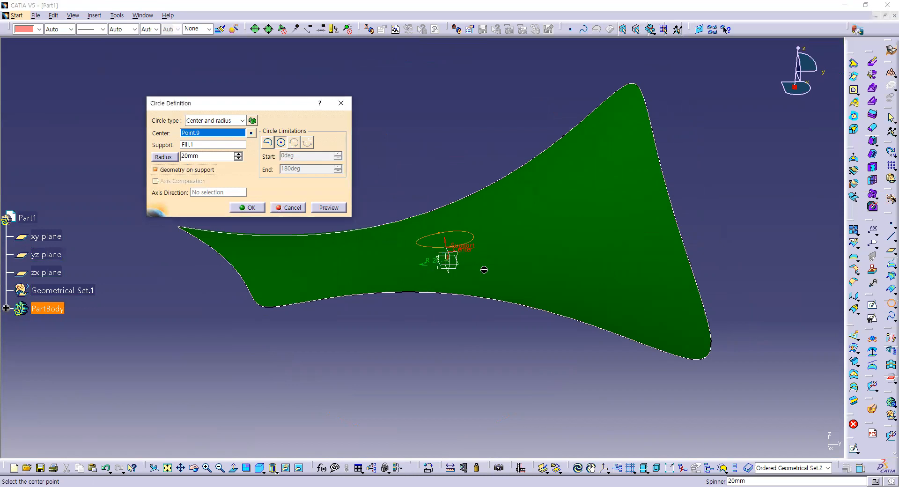
middle_click_drag(437, 276, 314, 328)
scroll(453, 203, "up", 1)
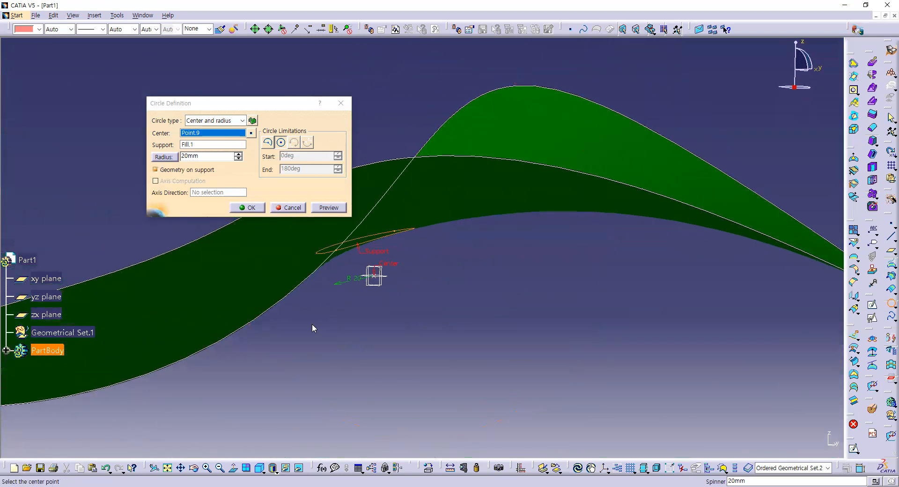
Turn Geometry on support off and on again to compare the circle's position relative to the surface.
left_click(179, 171)
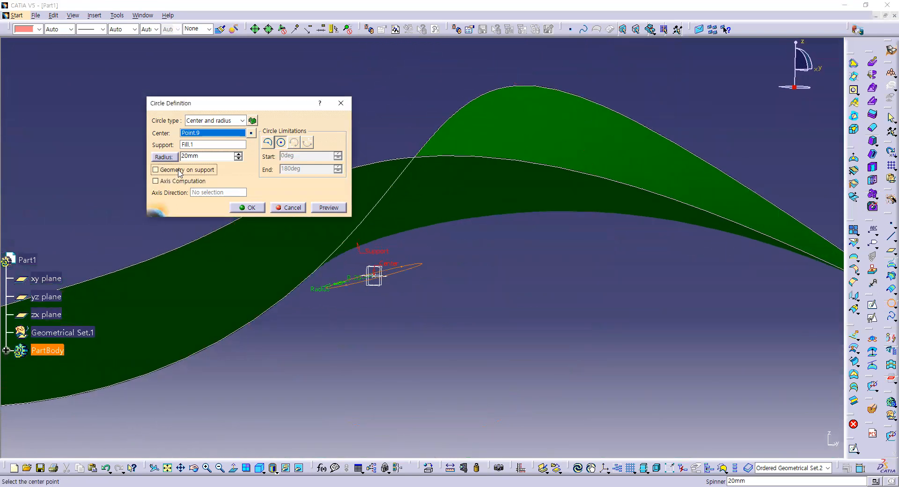
middle_click_drag(449, 197, 406, 344)
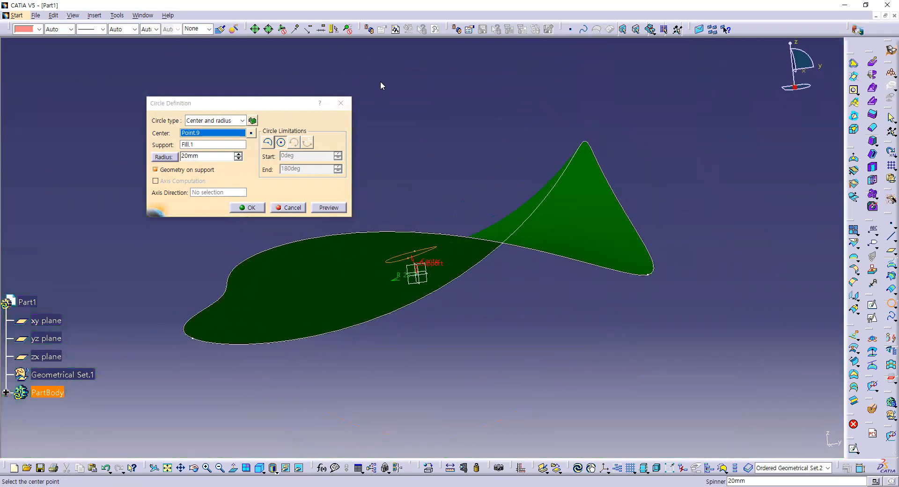
middle_click_drag(411, 211, 478, 146)
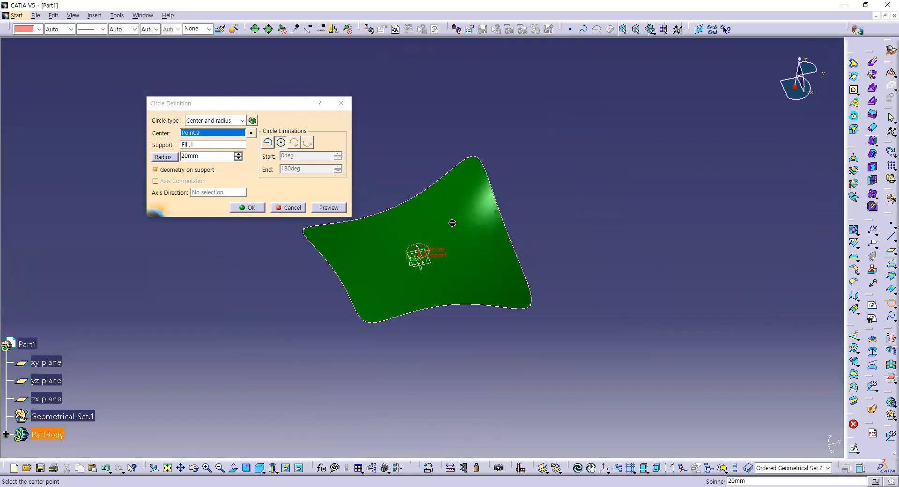
Inspect the circle's position relative to the fill surface and expand PartBody in the specification tree.
middle_click_drag(438, 182, 489, 224)
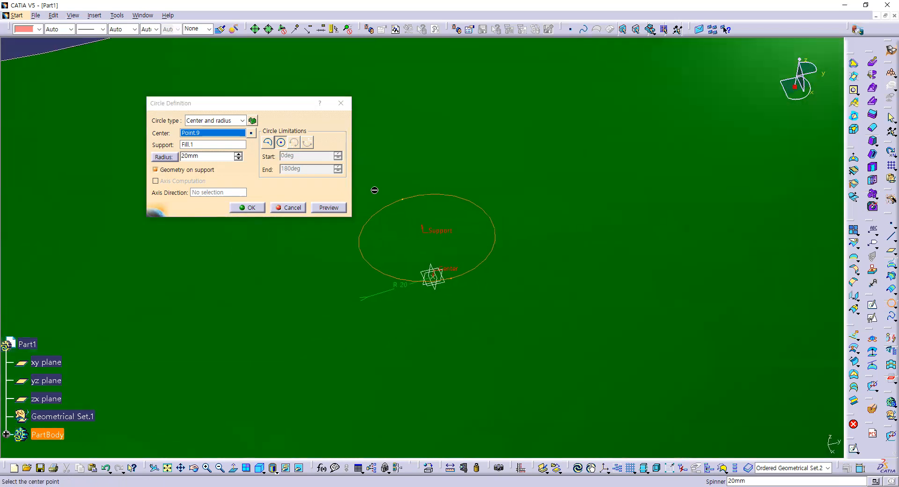
middle_click_drag(400, 220, 439, 231)
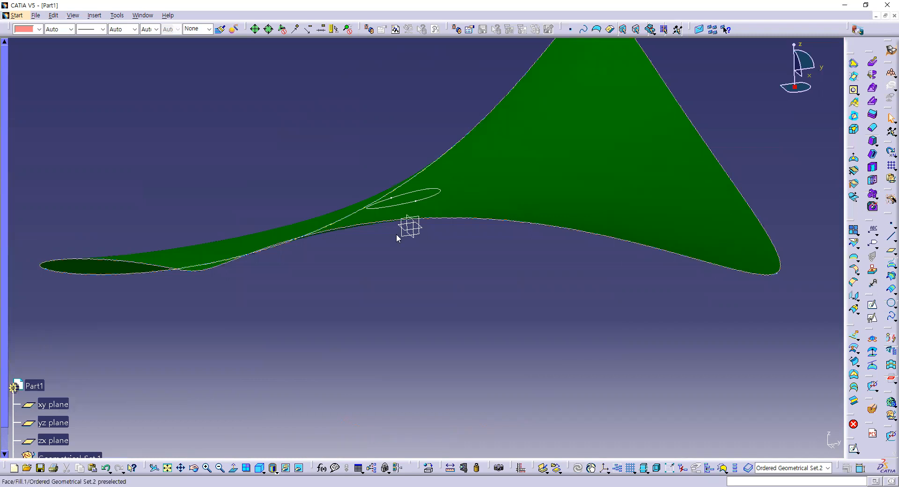
scroll(154, 216, "down", 5)
left_click(6, 224)
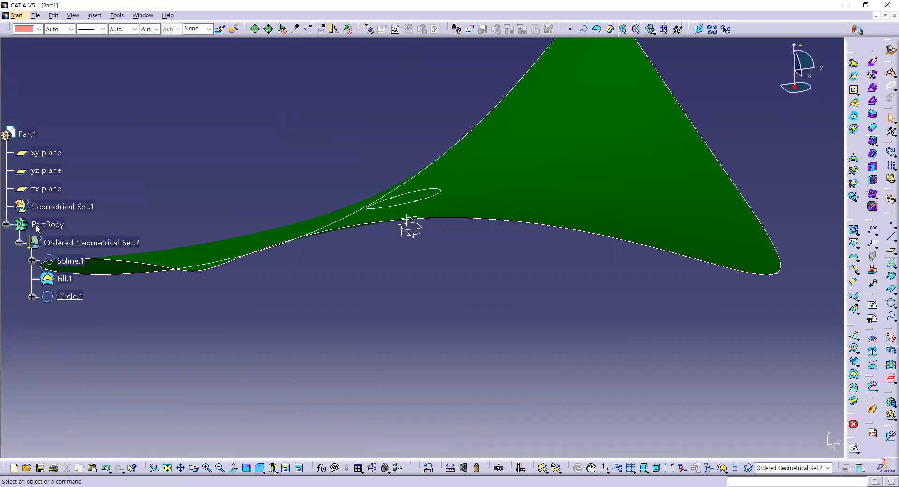
Reopen the circle's definition to review its settings, and examine the highlighted circle on the fill surface.
left_click(436, 197)
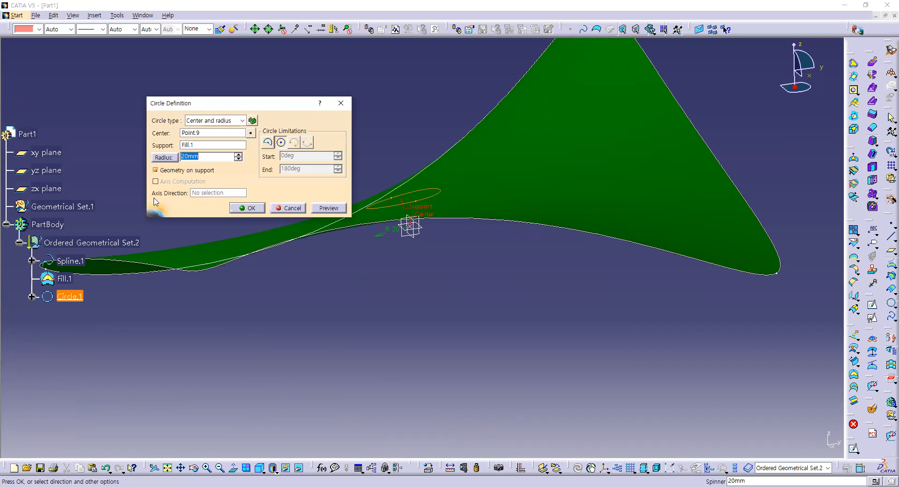
middle_click_drag(537, 233, 431, 178)
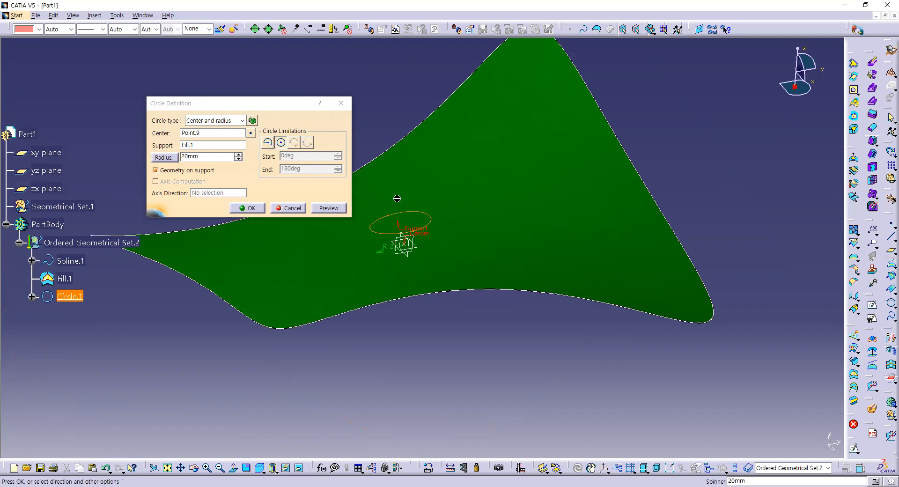
key("Return")
middle_click_drag(393, 263, 428, 351, "ctrl")
middle_click_drag(491, 305, 484, 231, "ctrl")
left_click(74, 297)
middle_click_drag(281, 266, 290, 359, "ctrl")
scroll(290, 357, "up", 1)
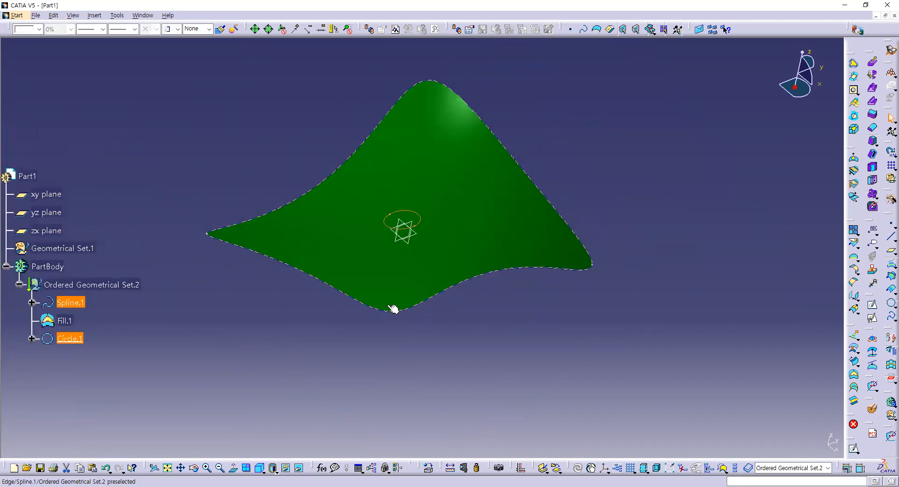
Delete the spline, the fill surface and the circle from Ordered Geometrical Set.2.
left_click(198, 301)
left_click(69, 302)
left_click(684, 275)
middle_click_drag(641, 276, 630, 217)
middle_click_drag(500, 277, 207, 319)
left_click(69, 302)
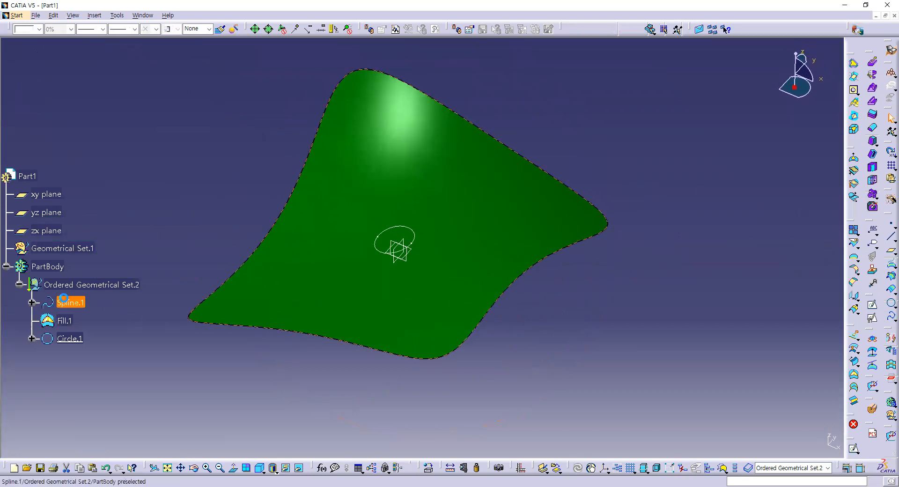
left_click(70, 338, "shift")
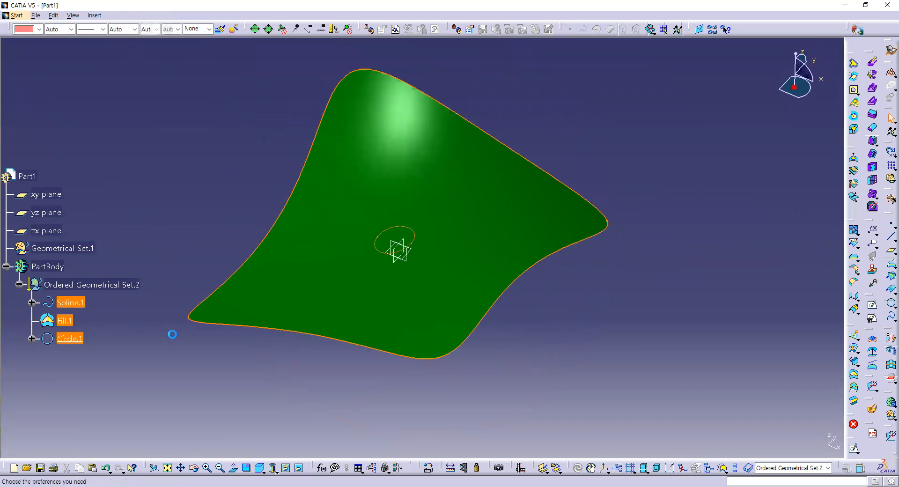
key("Delete")
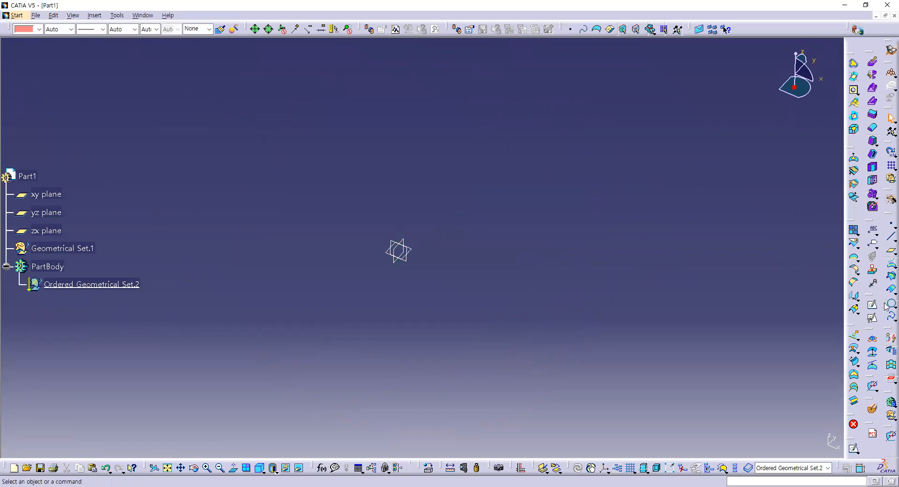
Start a center-and-radius circle limited to a part arc, and create a new point as its center.
key("c")
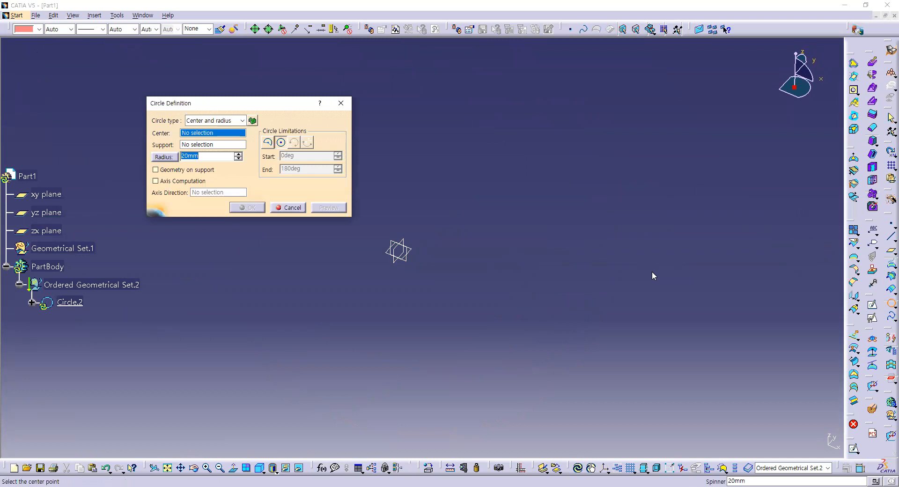
left_click(268, 143)
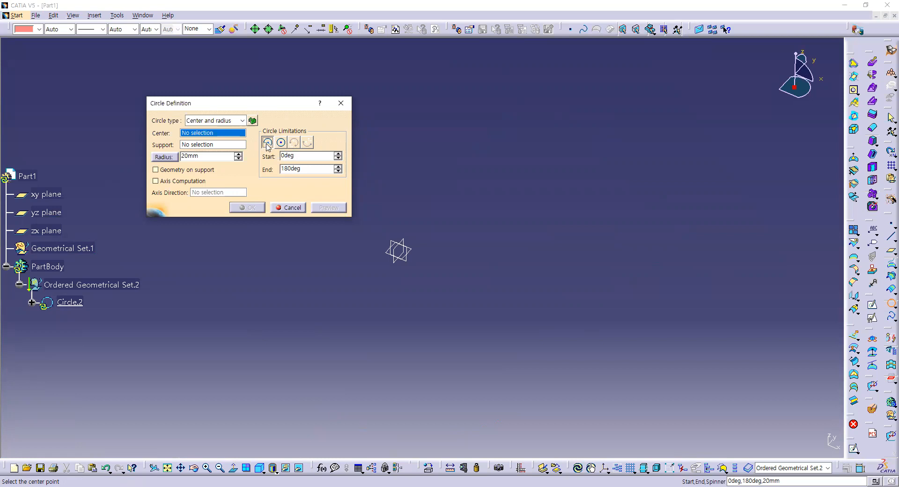
left_click(216, 121)
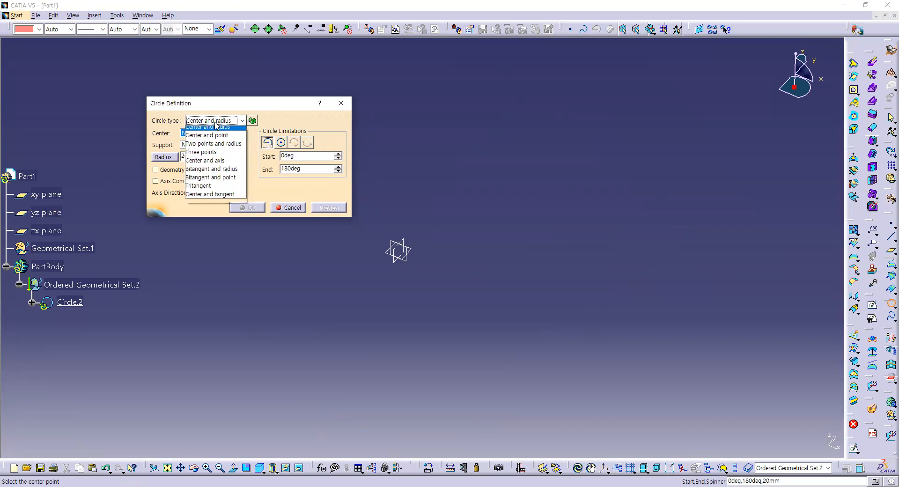
left_click(170, 119)
left_click(197, 134)
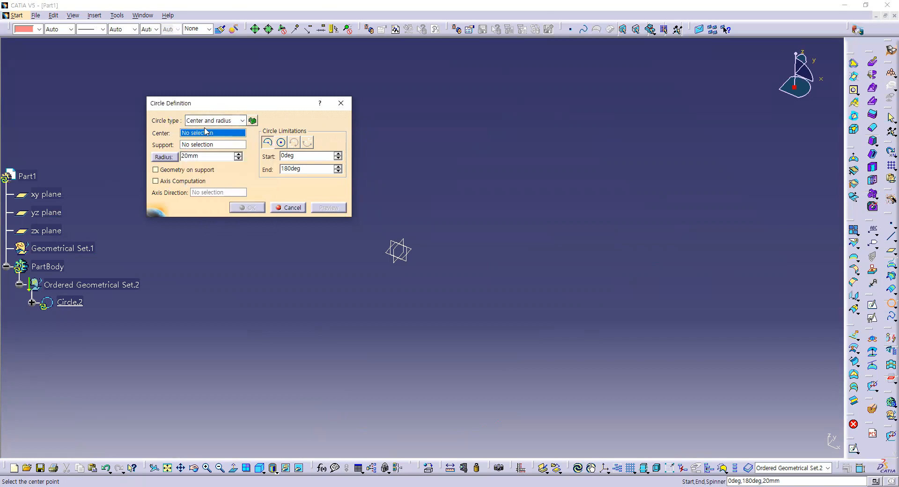
right_click(196, 134)
left_click(210, 140)
left_click(524, 304)
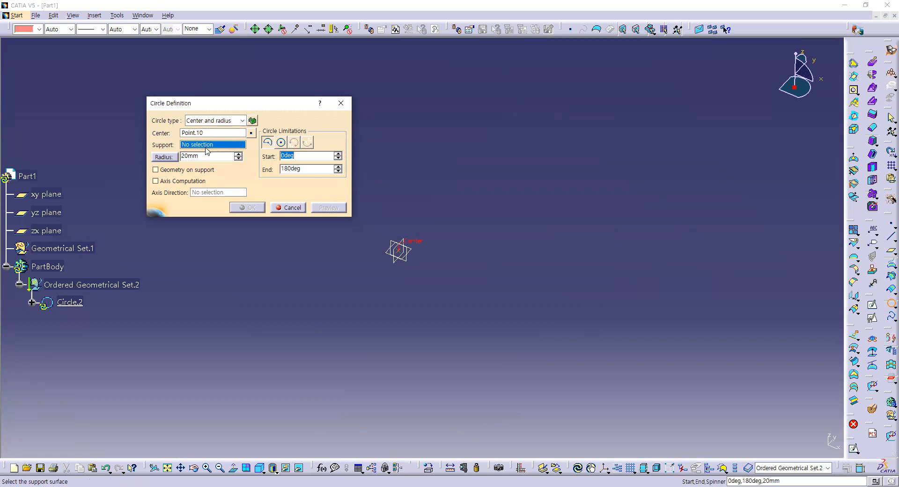
Set the xy plane as the arc's support and enlarge its radius to 22 mm.
right_click(209, 143)
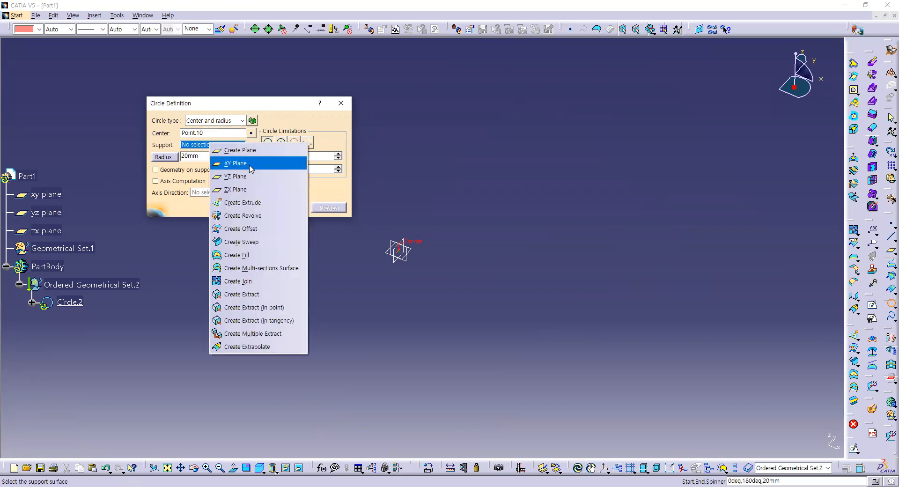
left_click(239, 163)
middle_click_drag(403, 293, 500, 243)
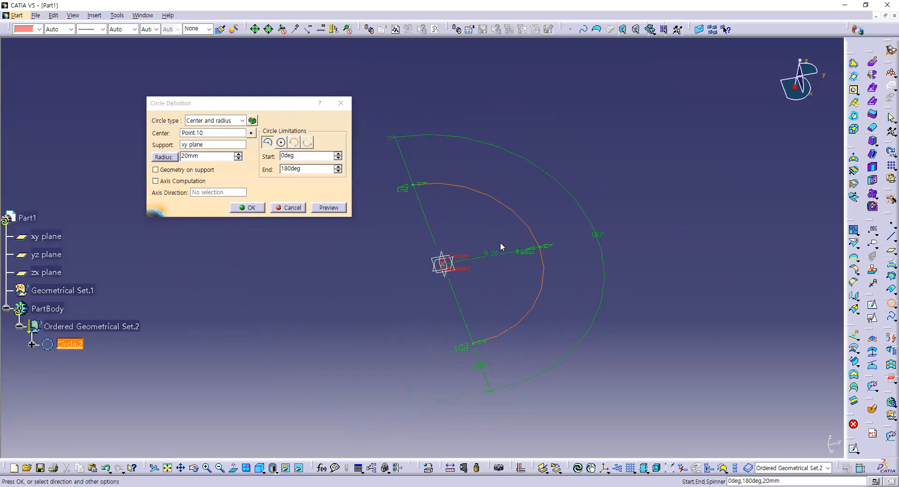
mouse_move(545, 250)
left_mouse_down()
mouse_move(564, 243)
mouse_move(556, 245)
left_mouse_up()
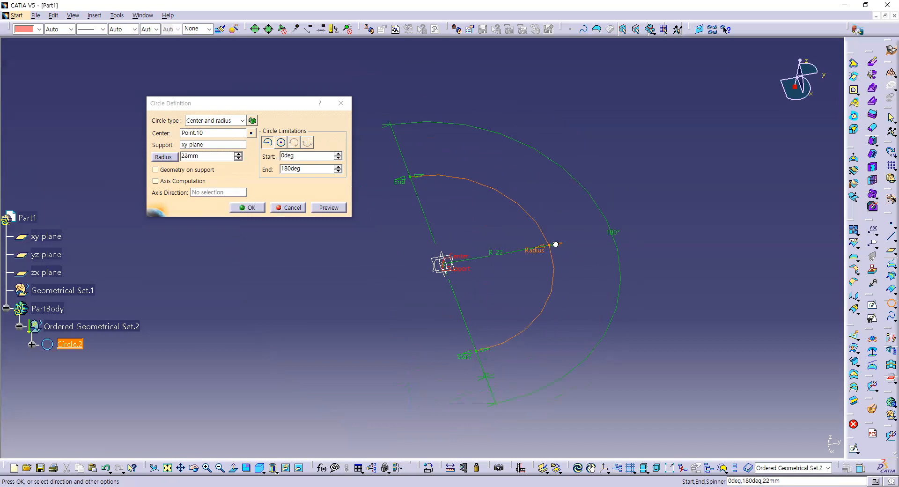
Switch the arc's size definition to diameter and back to radius, and restore the part arc limitation.
left_click(166, 159)
left_click(167, 159)
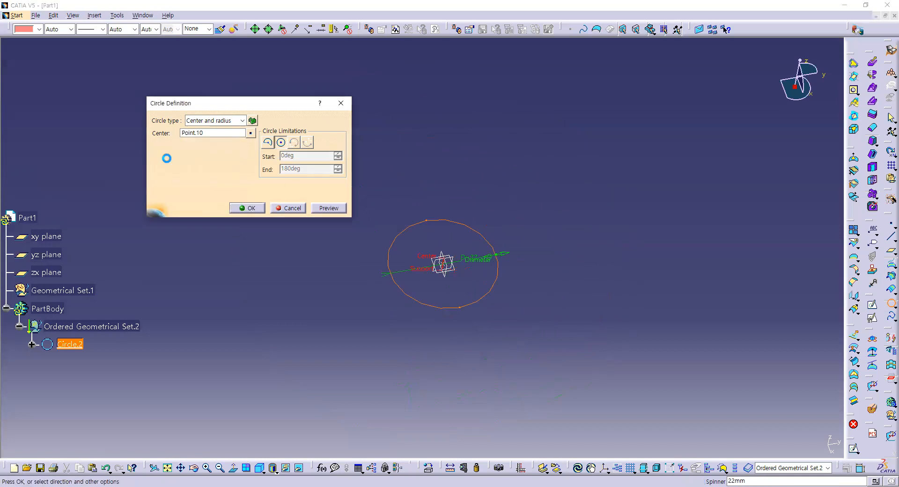
left_click(268, 143)
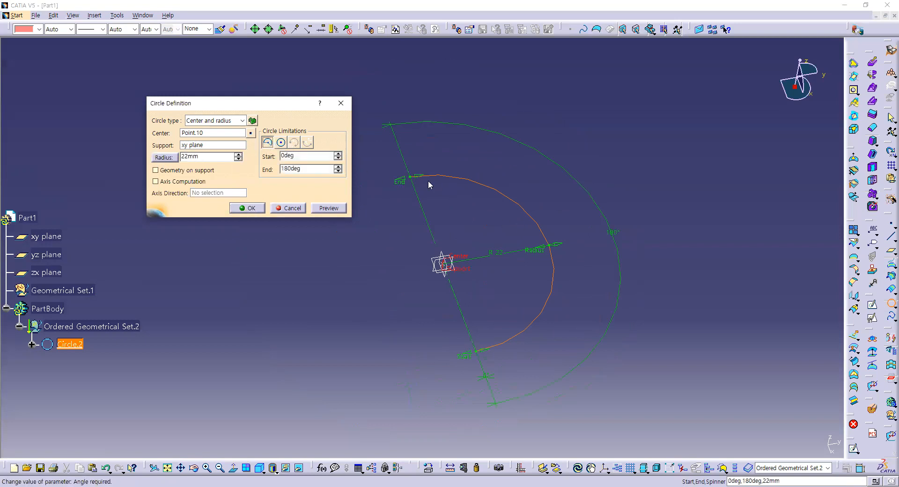
Set the arc's end angle to 232deg and its start angle to 17deg, and create the arc.
left_click_drag(402, 180, 338, 225)
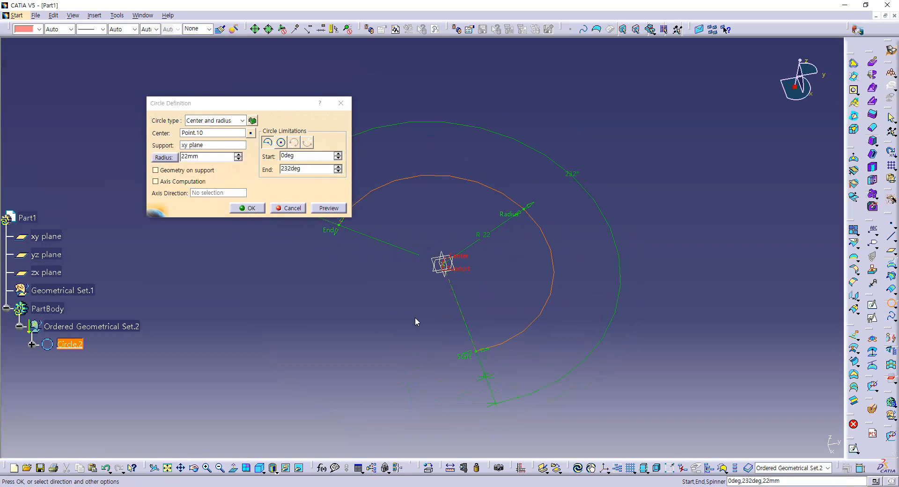
left_click_drag(466, 356, 536, 298)
middle_click_drag(400, 252, 463, 276, "ctrl")
left_click_drag(498, 276, 475, 300)
middle_click_drag(392, 270, 453, 258)
middle_click_drag(454, 258, 433, 276, "ctrl")
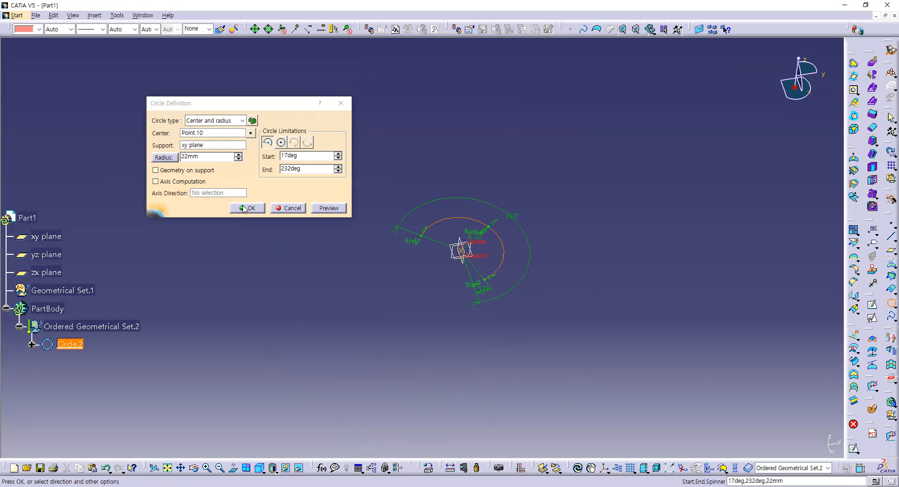
key("Return")
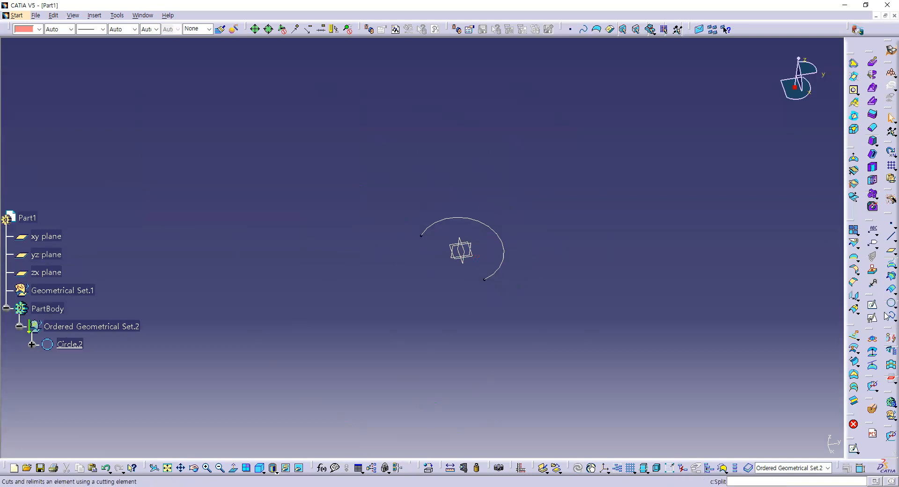
Define a center-and-point arc centered on the first arc's end vertex, through its start vertex, with the xy plane as support.
left_click(887, 304)
left_click(208, 120)
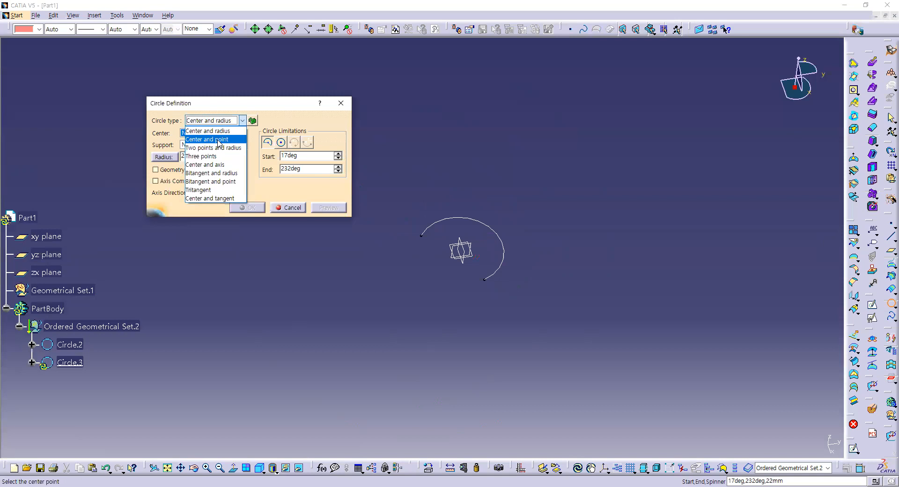
left_click(193, 139)
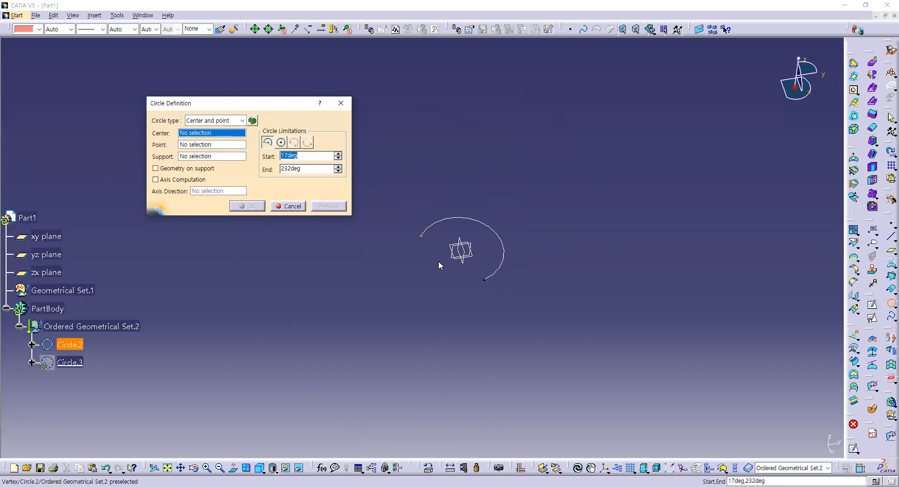
left_click(421, 236)
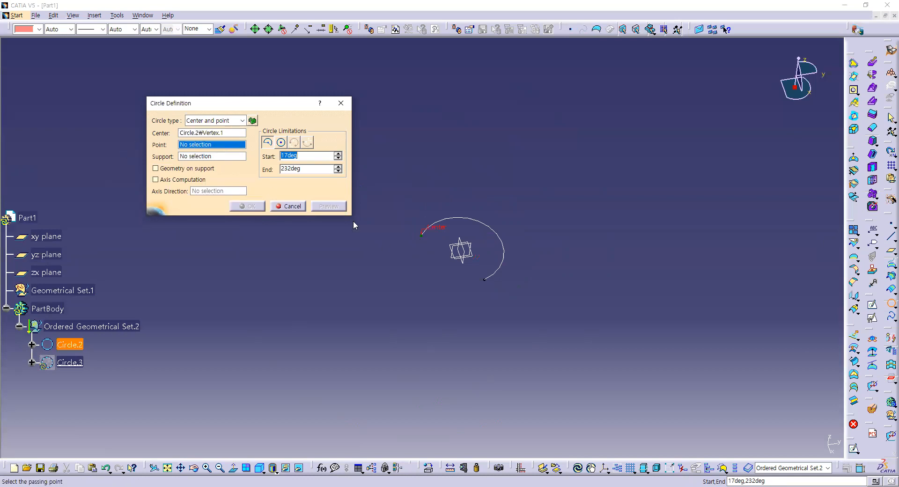
left_click(486, 281)
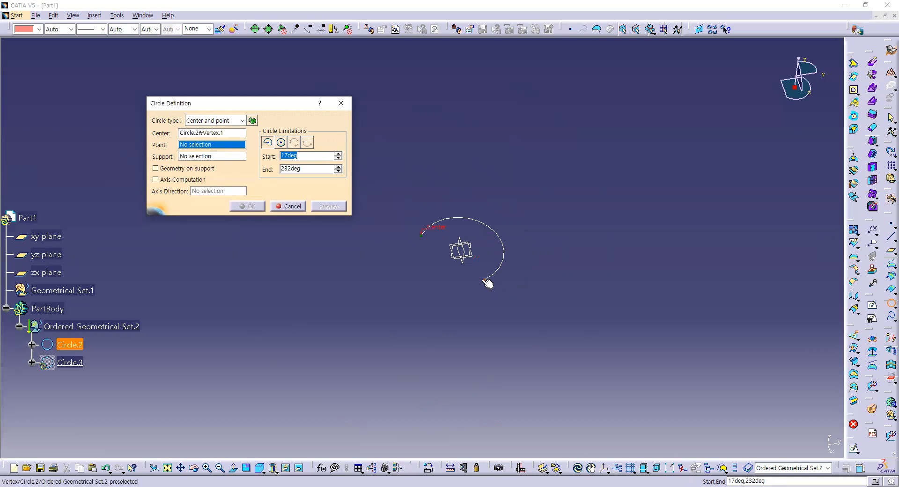
right_click(203, 160)
left_click(225, 178)
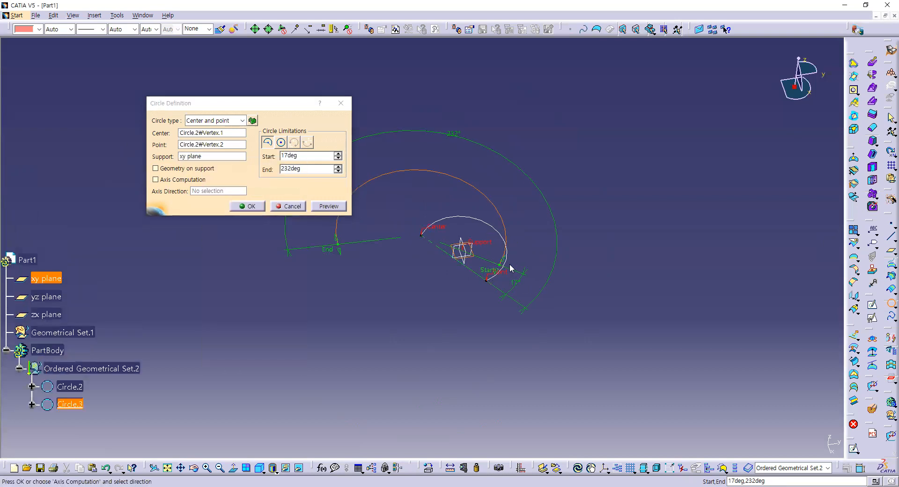
Adjust the second arc's start angle to 24deg and end angle to 122deg, and create it without Axis Computation.
left_click_drag(502, 262, 574, 219)
middle_click_drag(511, 191, 467, 150)
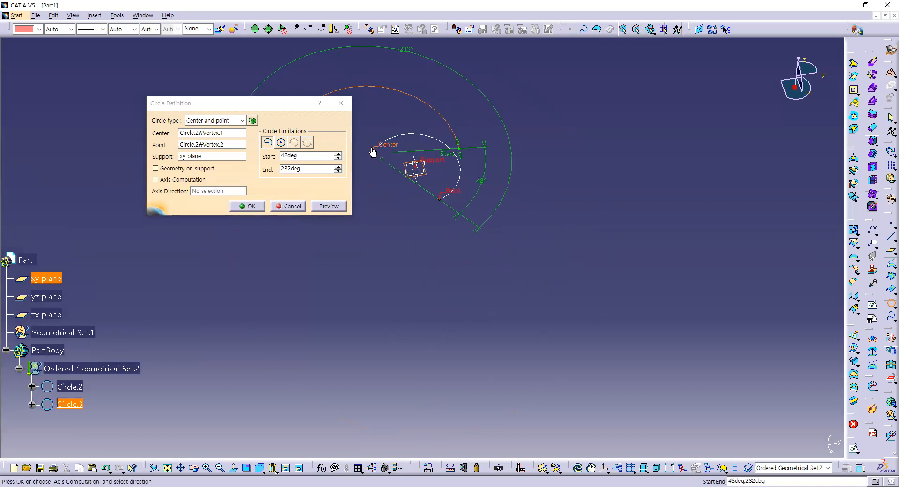
middle_click_drag(442, 209, 551, 261)
left_click_drag(557, 201, 545, 219)
left_click_drag(412, 204, 496, 140)
middle_click_drag(518, 255, 477, 233)
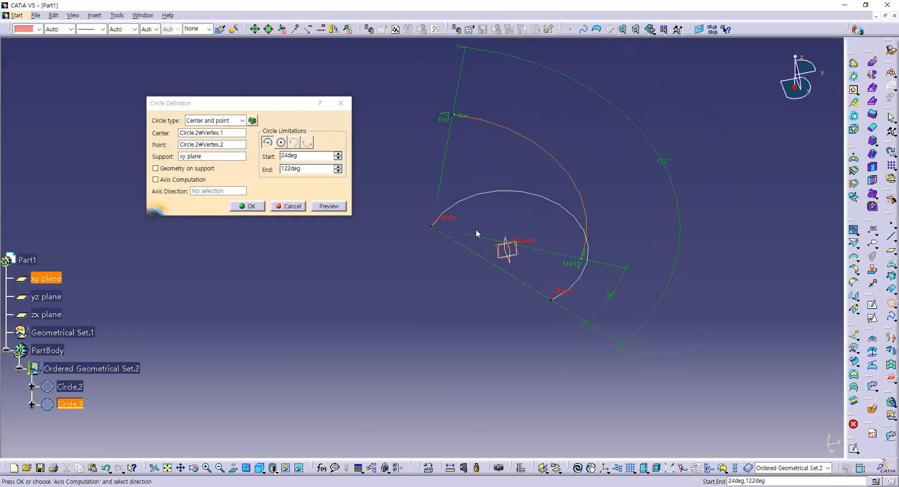
left_click(176, 181)
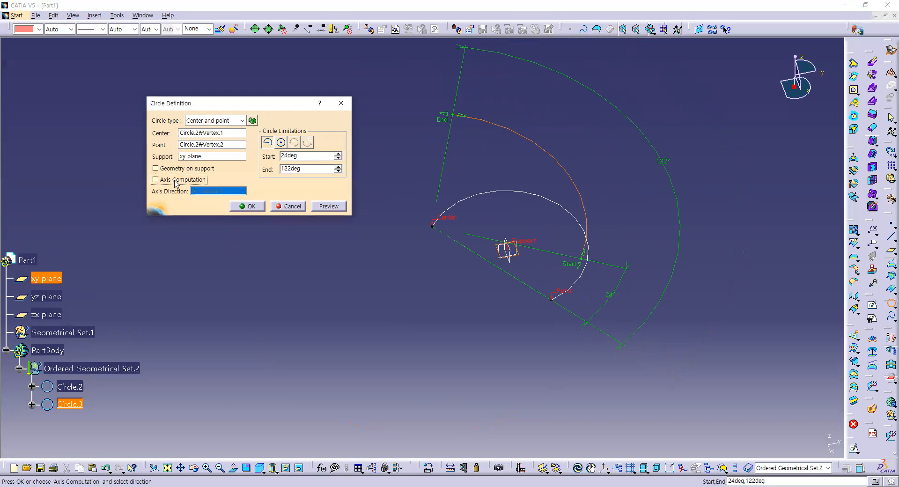
left_click(173, 180)
left_click(241, 207)
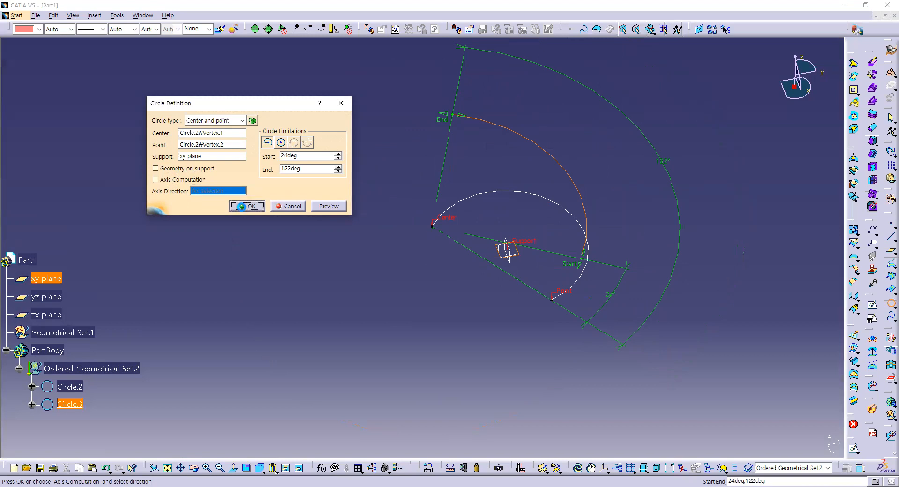
Define a two-points-and-radius arc from the second arc's end vertex to the first arc's end vertex, with the xy plane as support and 100 mm radius.
left_click(887, 306)
left_click(224, 122)
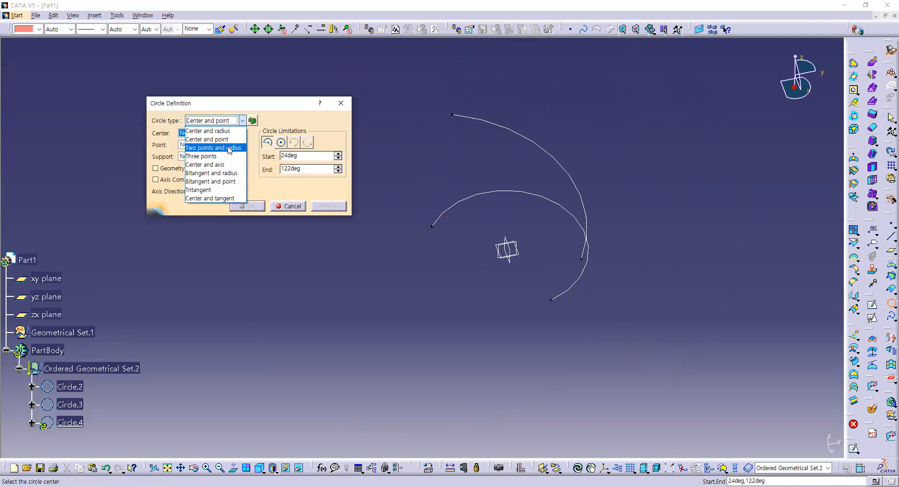
left_click(226, 148)
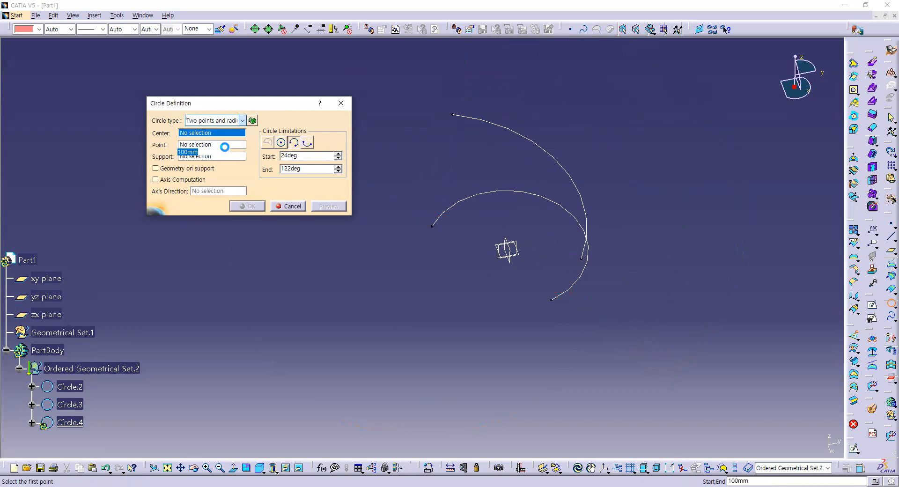
left_click(452, 115)
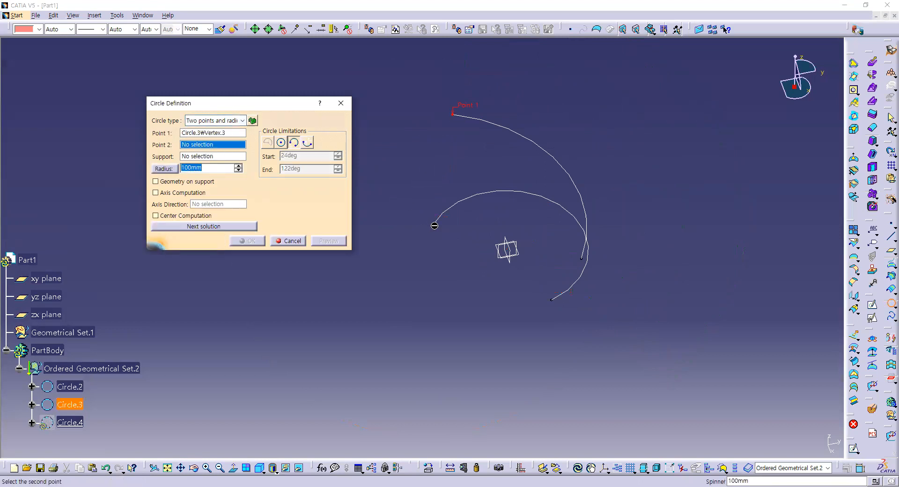
left_click(431, 227)
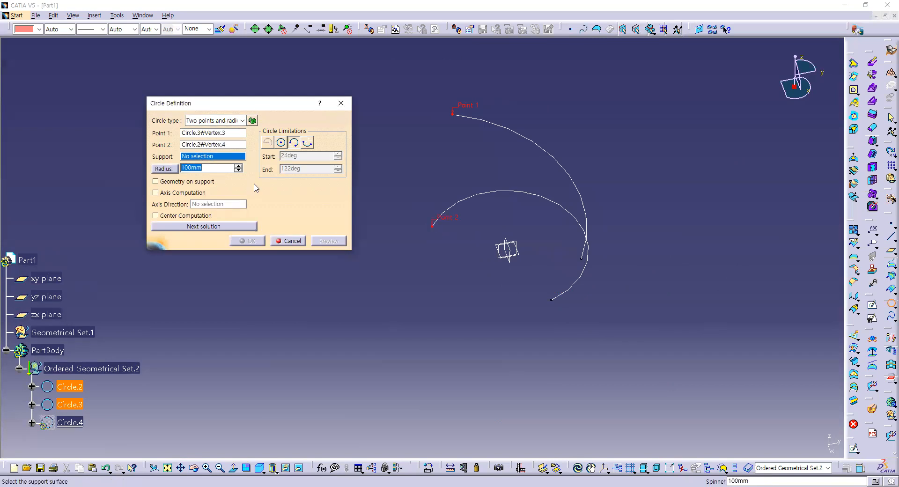
right_click(207, 157)
left_click(255, 254)
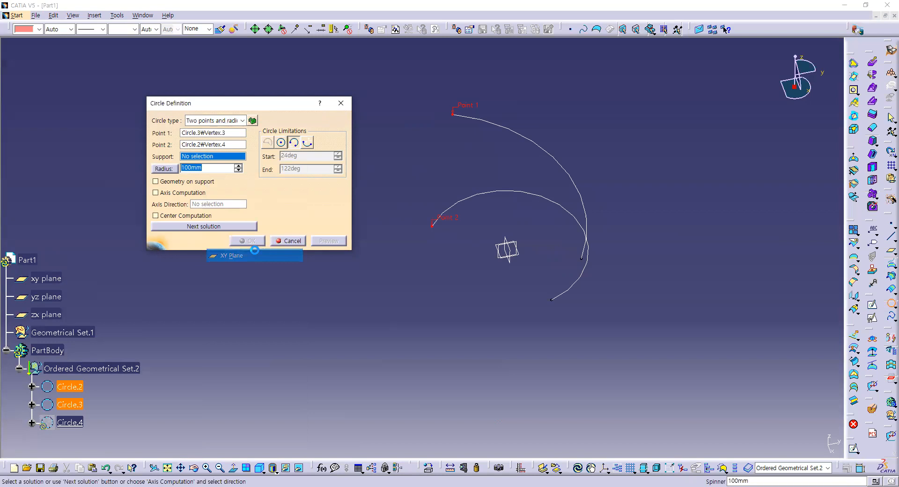
middle_click_drag(500, 284, 500, 351, "ctrl")
middle_click_drag(391, 237, 556, 225)
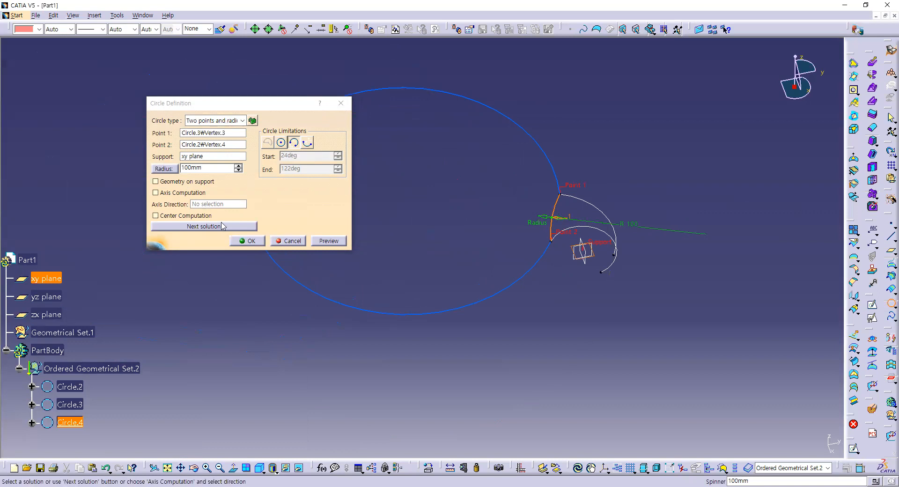
Switch the new arc's size definition to diameter and back to radius.
left_click(223, 227)
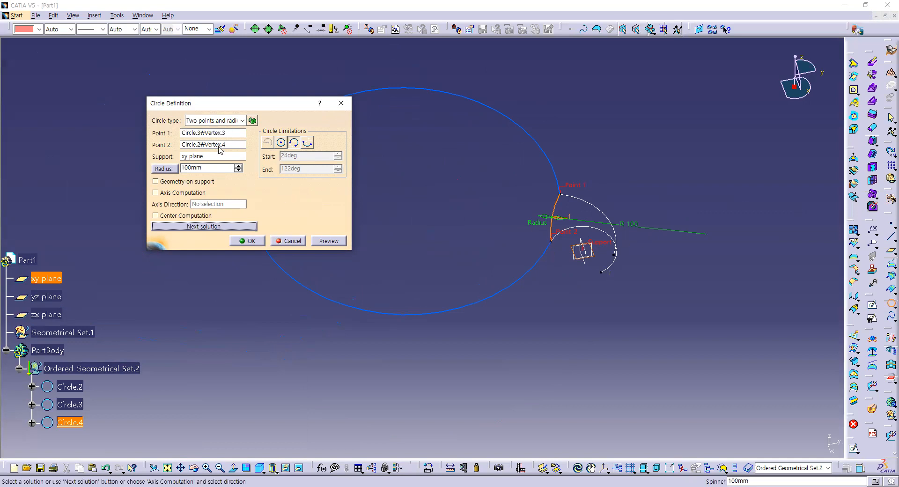
double_click(193, 167)
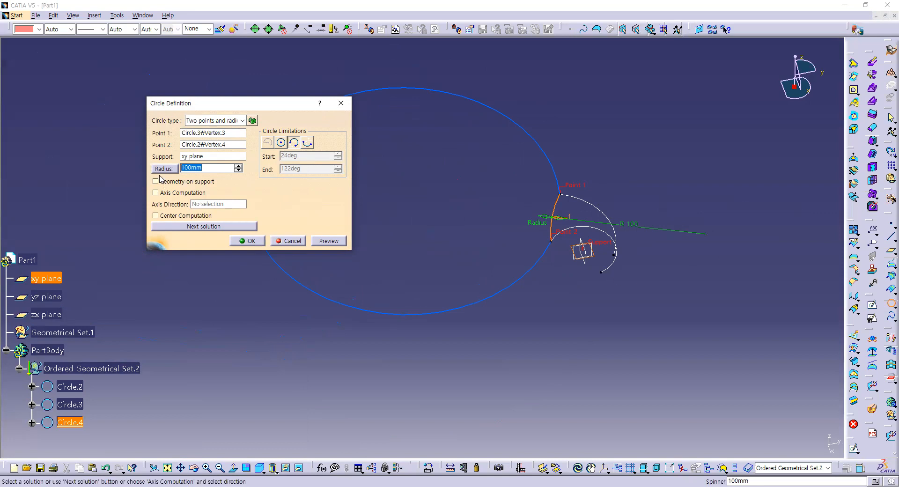
left_click(163, 169)
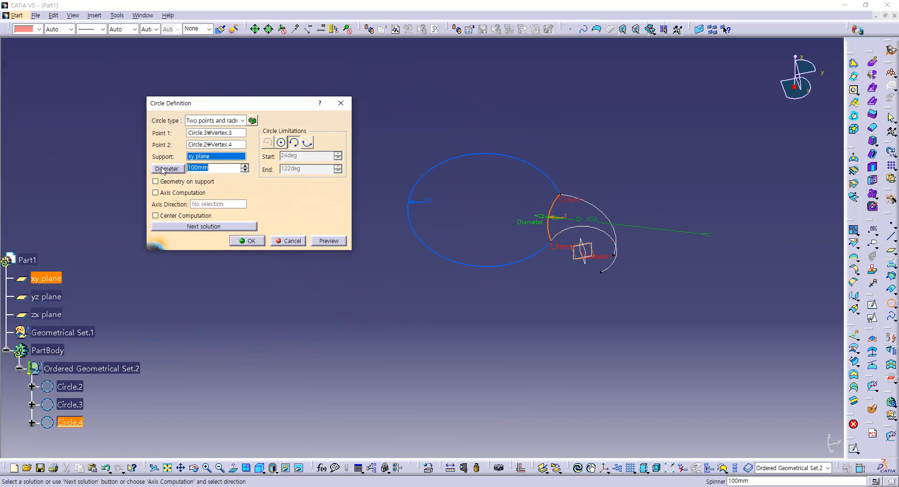
left_click(164, 169)
middle_click_drag(508, 210, 437, 232)
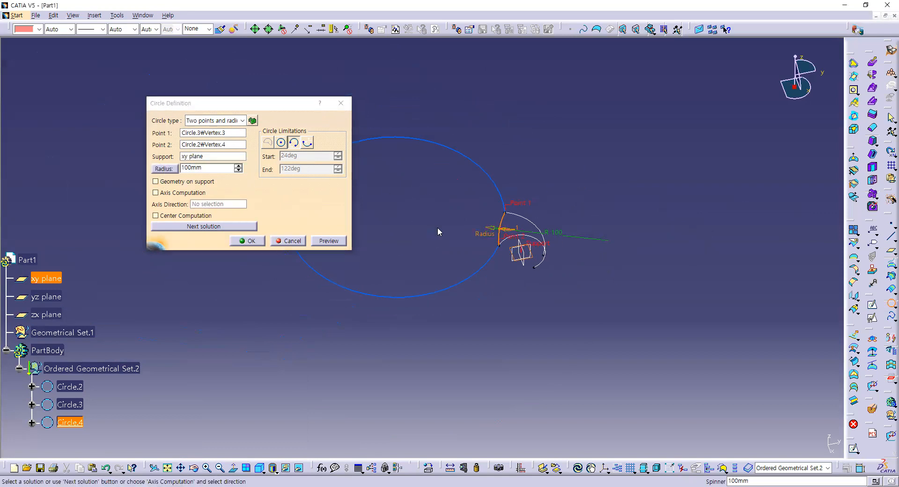
Cycle through the alternative solutions for the two-point arc and return to the first one, keeping the circle type.
left_click(210, 228)
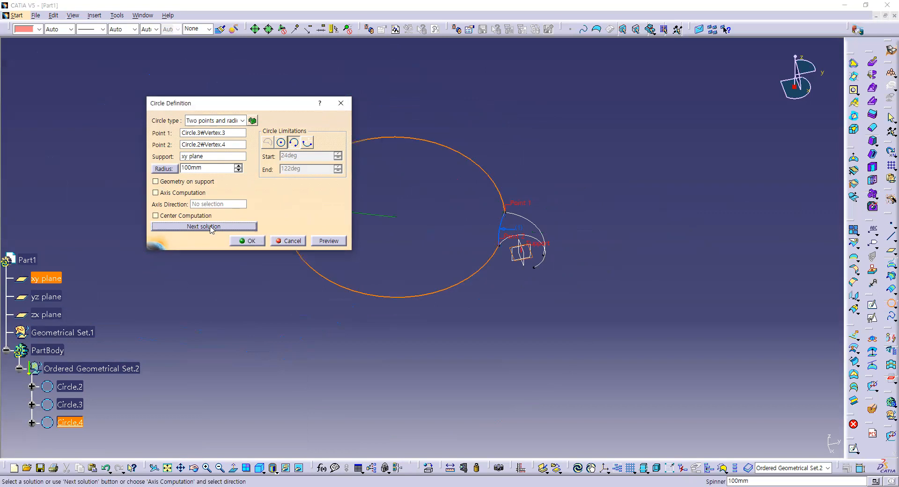
left_click(212, 226)
left_click(211, 226)
scroll(443, 225, "up", 1)
middle_click_drag(443, 224, 498, 161, "ctrl")
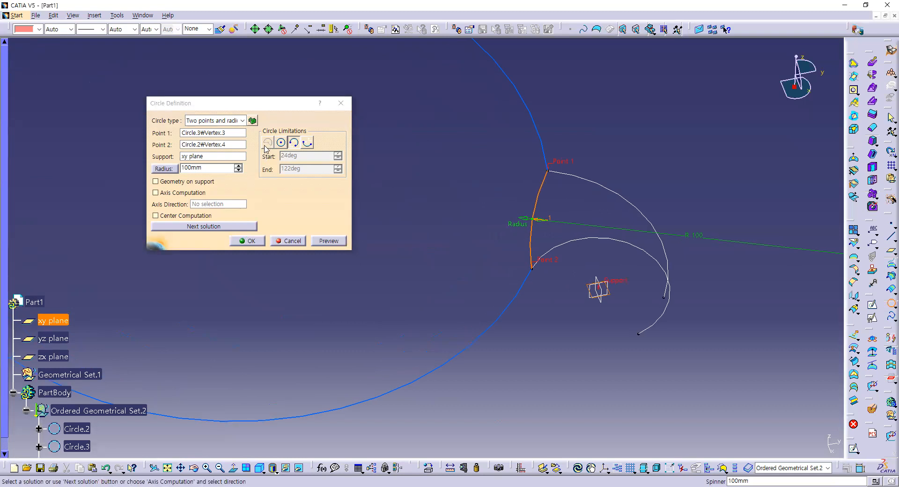
left_click(234, 120)
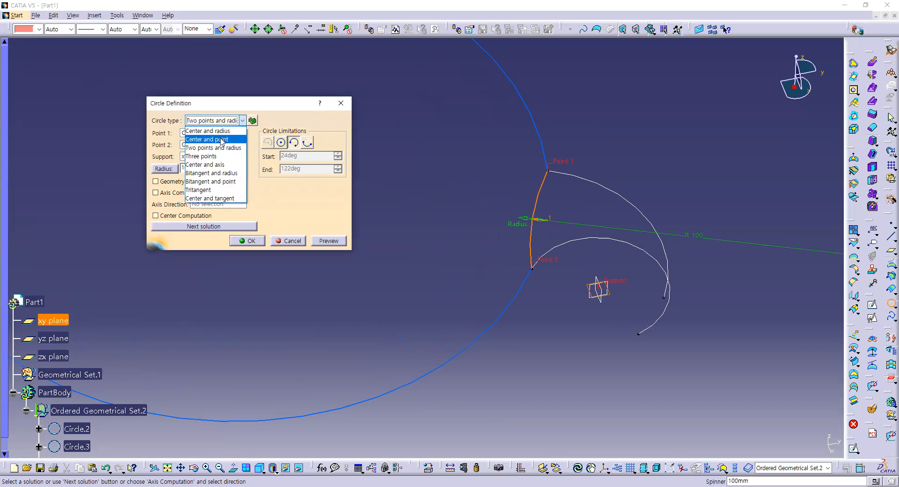
left_click(213, 147)
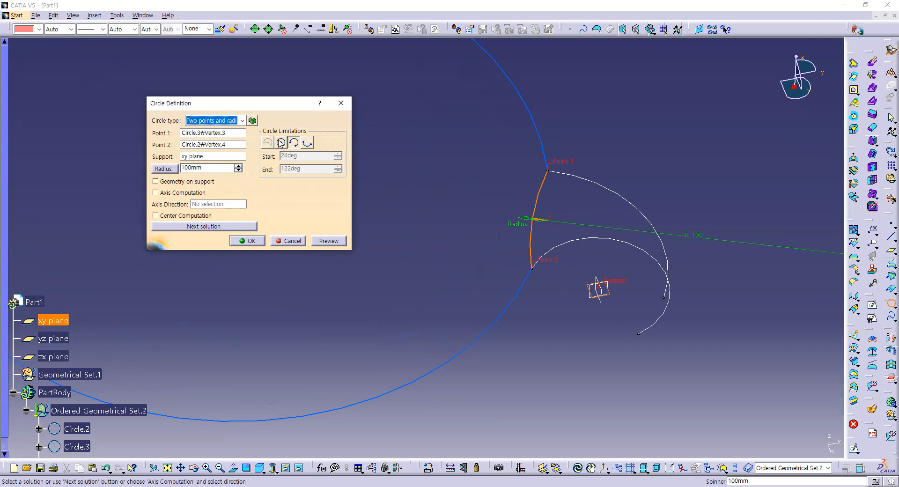
middle_click_drag(499, 199, 488, 164, "ctrl")
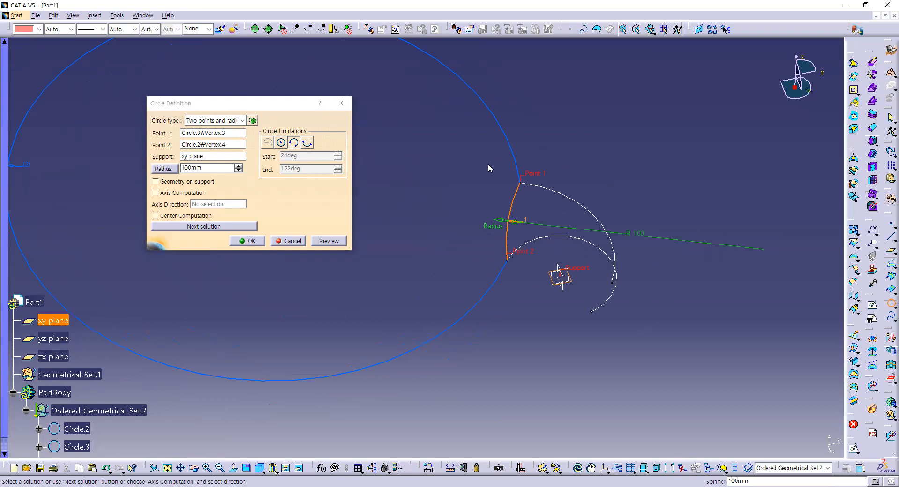
Try the complementary, trimmed and whole circle limitations on the two-point arc, ending on the trimmed circle.
left_click(307, 143)
left_click(293, 144)
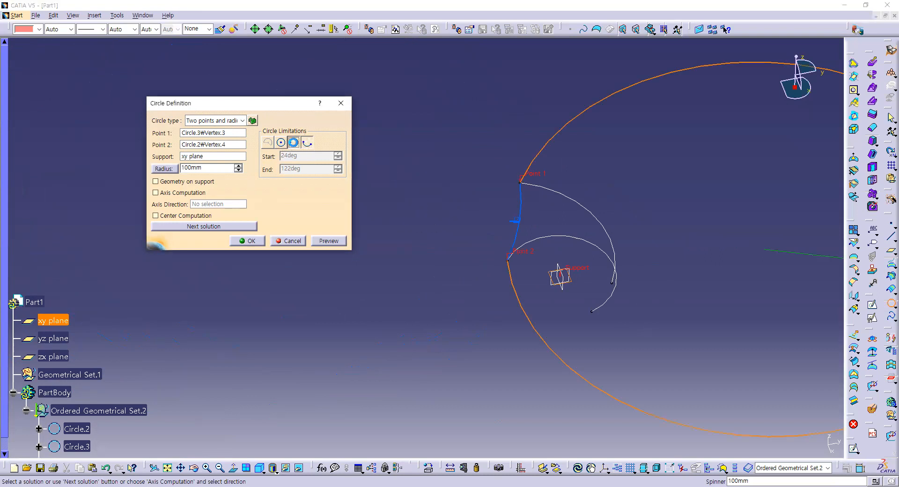
left_click(281, 143)
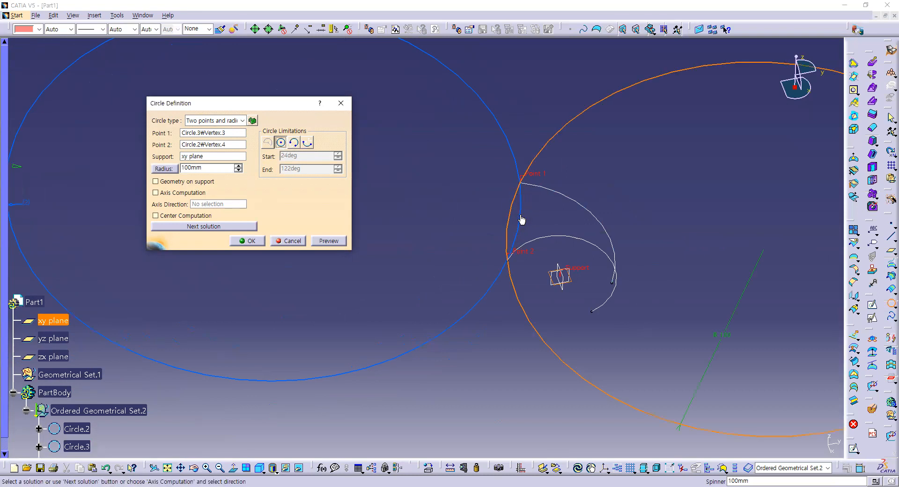
left_click(306, 142)
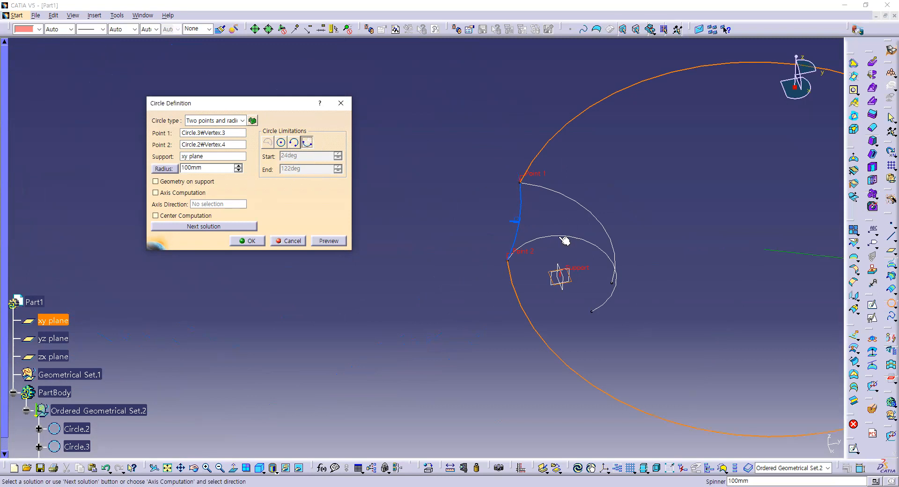
left_click(294, 142)
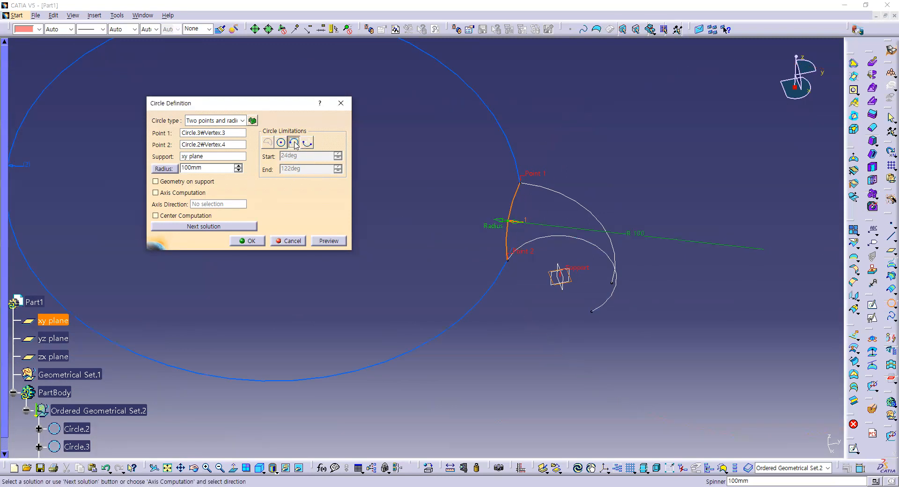
left_click(280, 142)
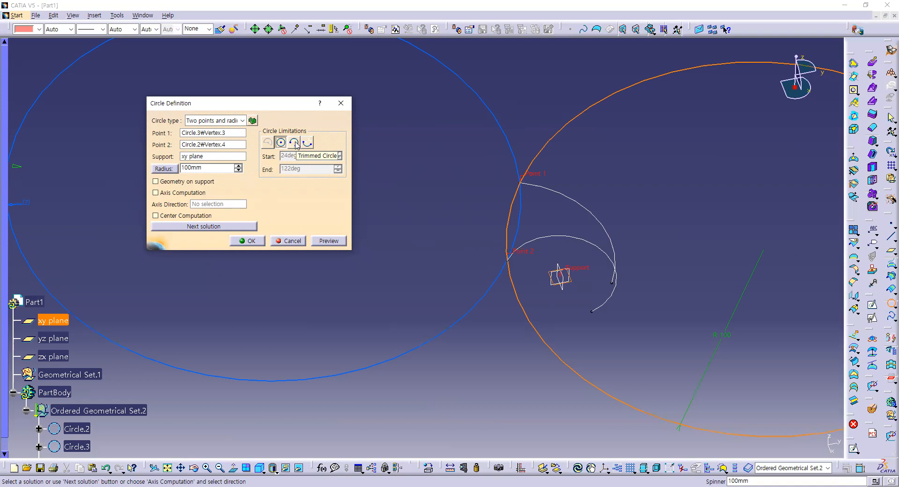
left_click(294, 143)
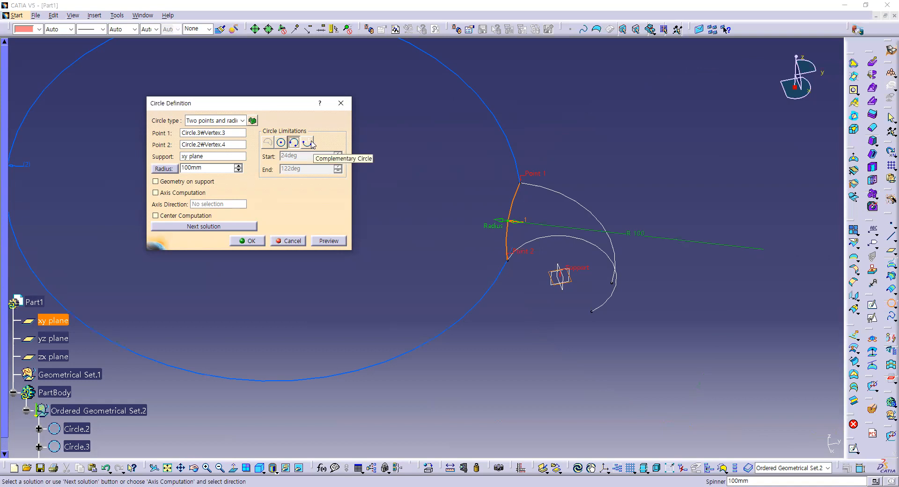
Set the two-point arc's limitation to complementary circle and choose its other solution.
left_click(307, 143)
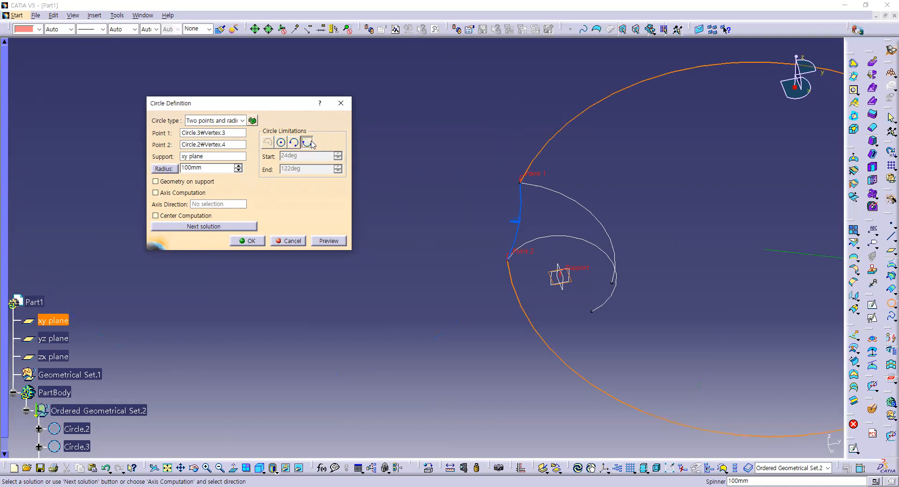
left_click(293, 143)
left_click(306, 143)
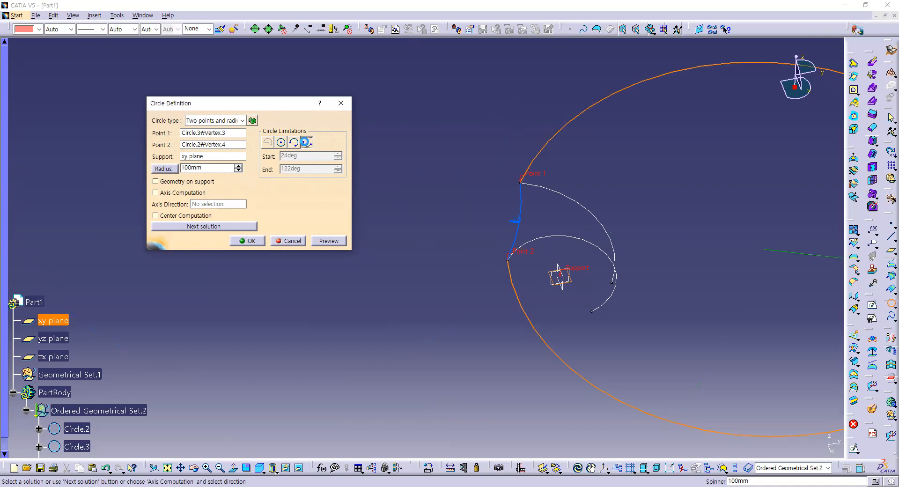
left_click(227, 229)
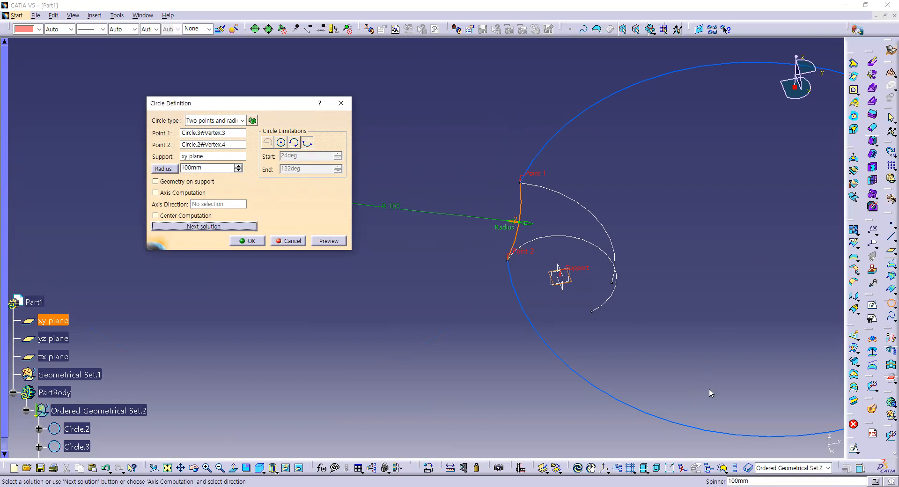
Compare the trimmed limitation on this solution, restore the complementary circle, and create the 100 mm radius arc.
left_click(294, 141)
left_click(294, 141)
left_click(307, 142)
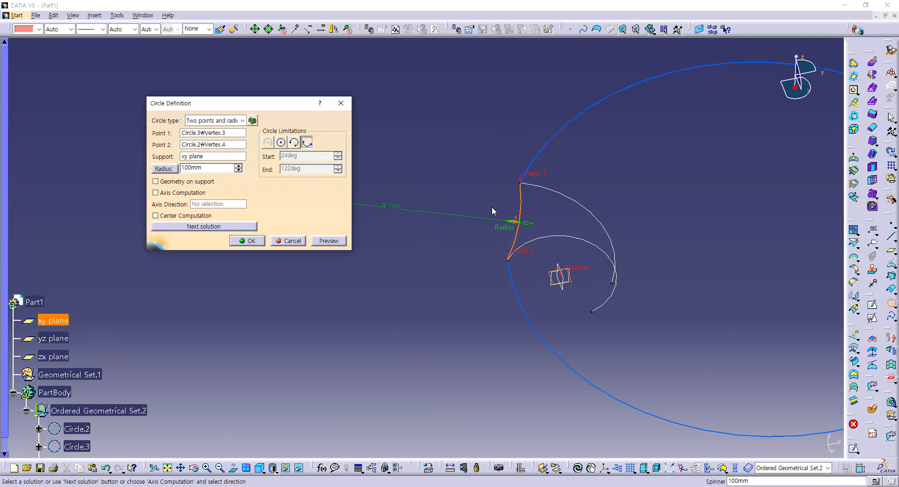
left_click(233, 121)
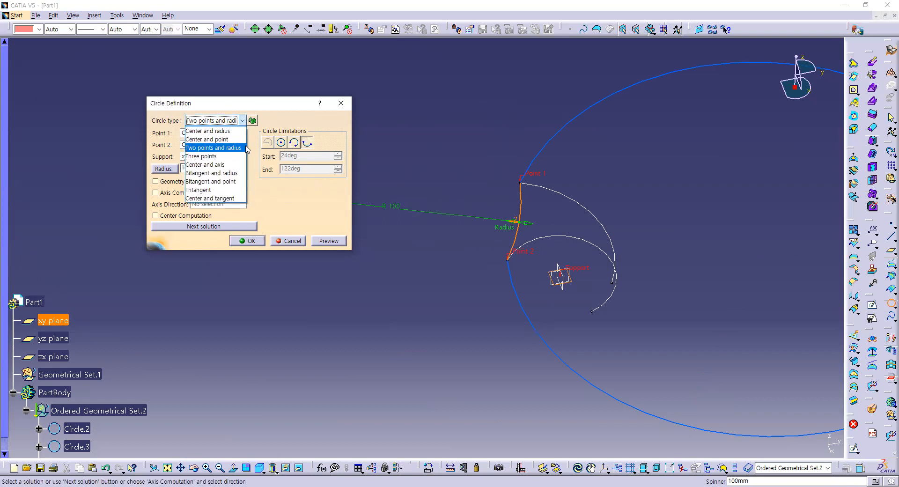
left_click(213, 147)
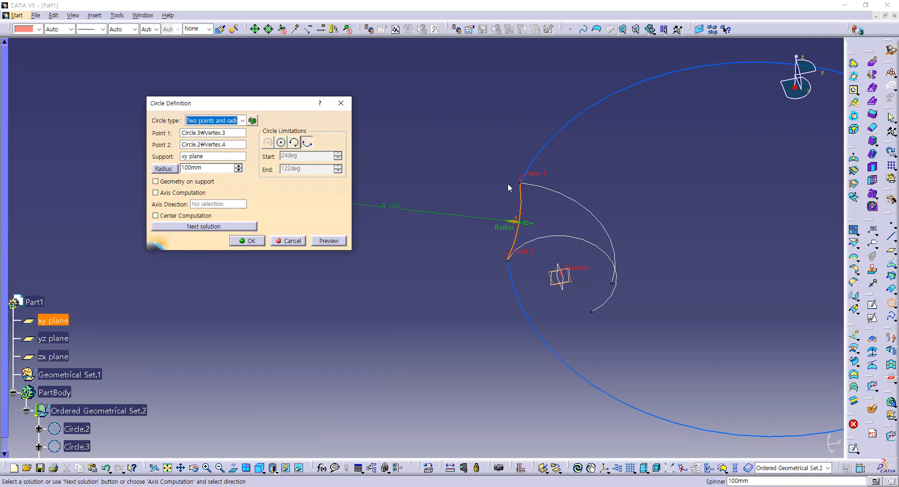
left_click(245, 241)
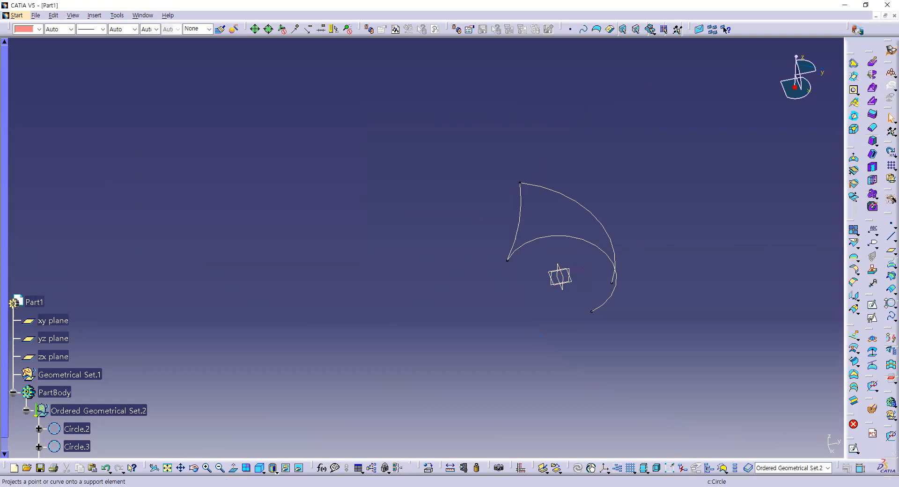
Define a three-point circle through the second arc's end vertex, the first arc's end vertex and the second arc's start vertex.
left_click(891, 304)
left_click(211, 121)
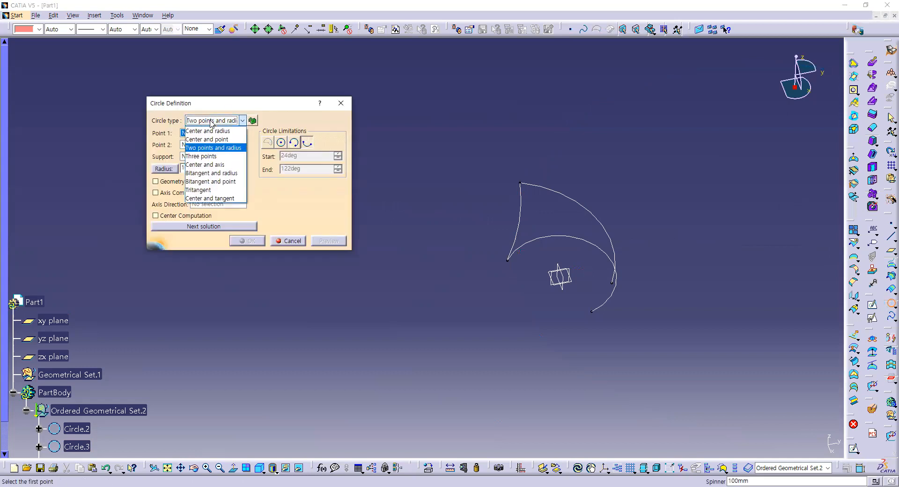
left_click(204, 158)
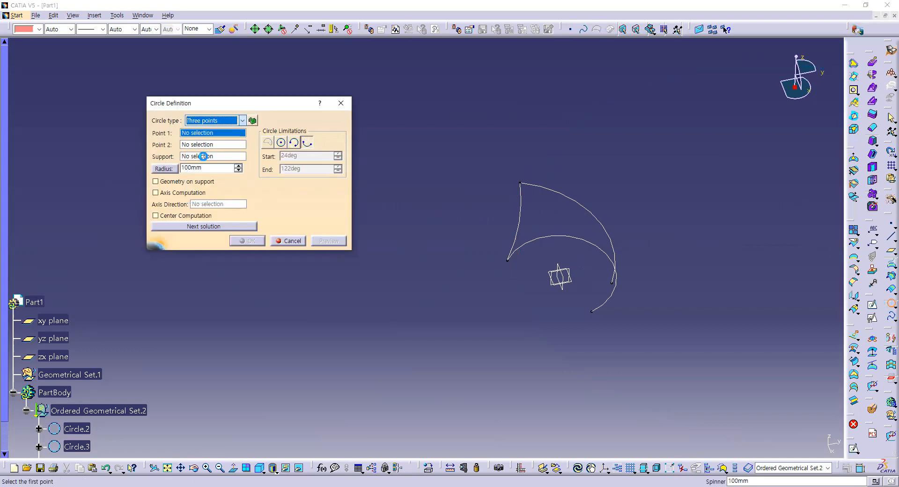
left_click(520, 184)
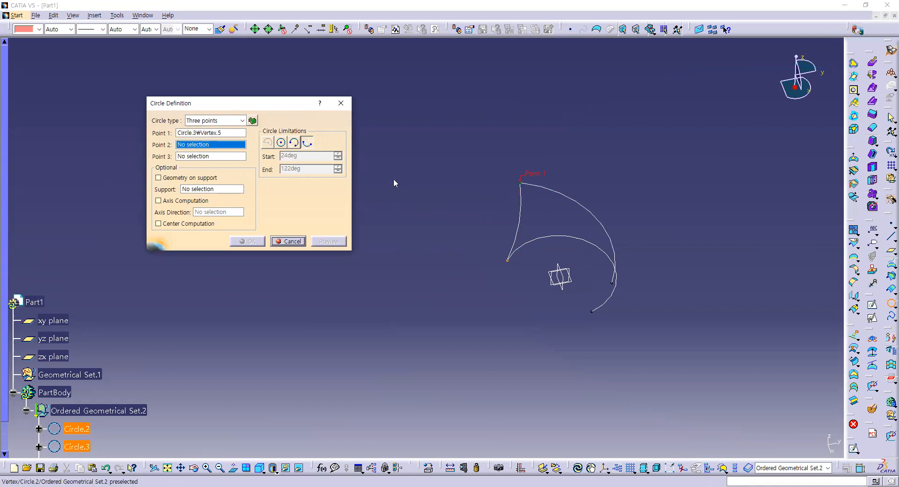
Compare the trimmed and complementary limitations on the three-point circle, and create it as a complementary circle.
left_click(294, 142)
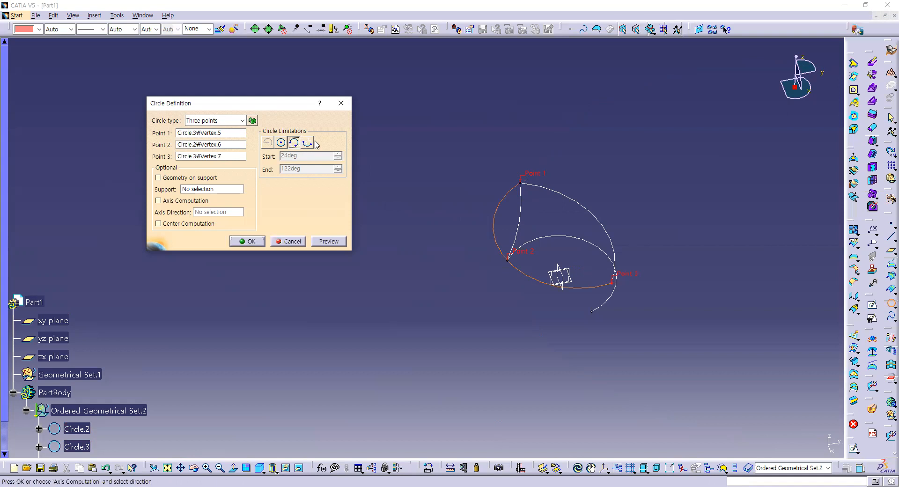
left_click(308, 143)
left_click(295, 143)
left_click(306, 143)
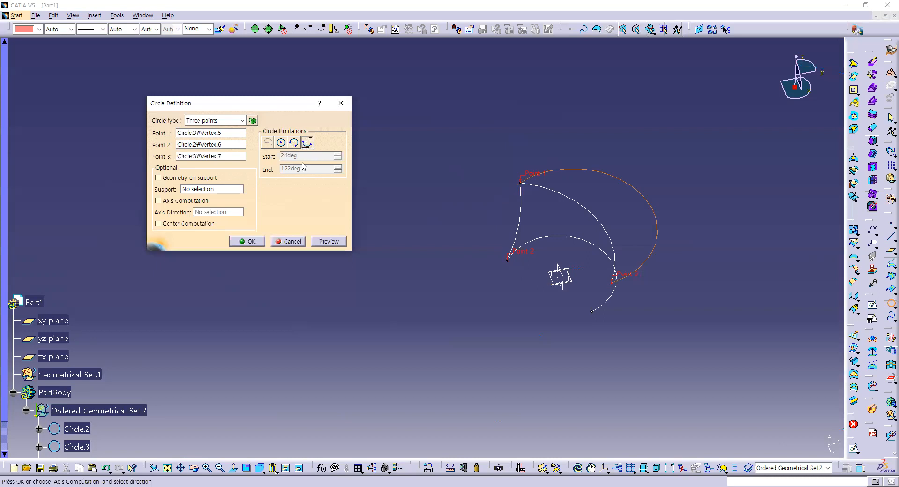
left_click(248, 241)
left_click(886, 308)
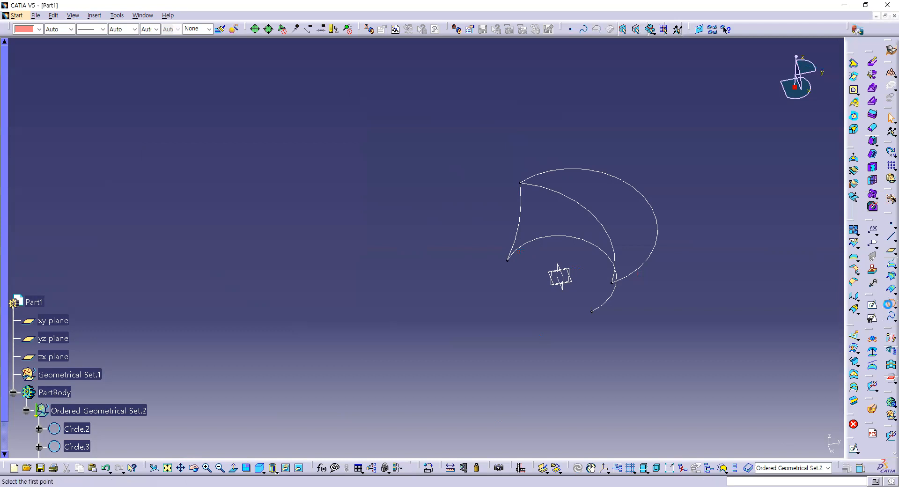
left_click(242, 121)
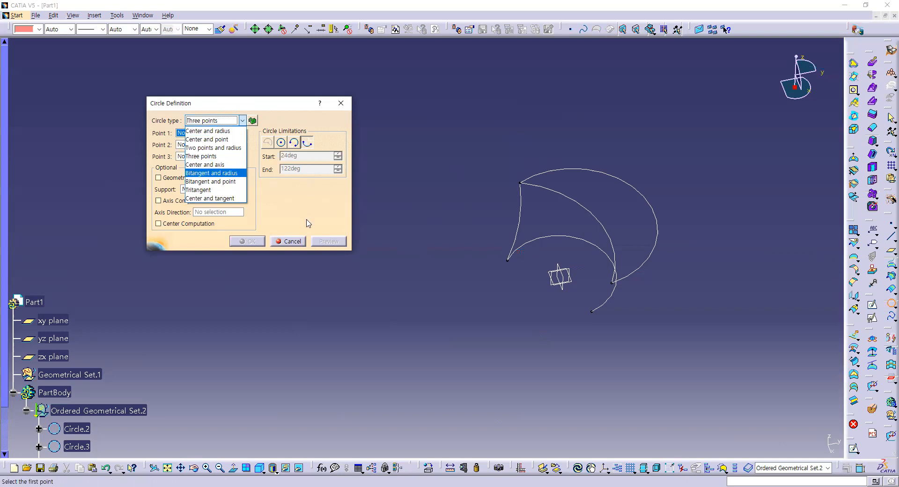
left_click(295, 240)
Reopen the three-point circle's definition and enable its axis computation.
double_click(658, 231)
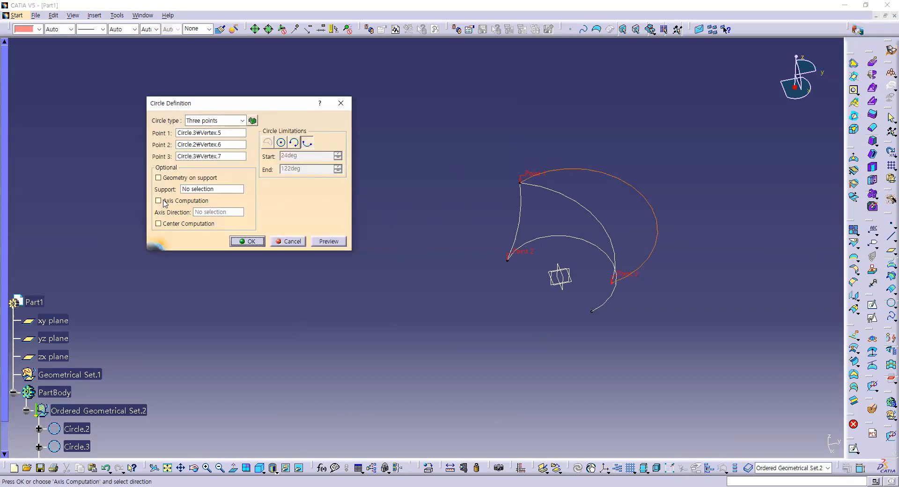
left_click(169, 202)
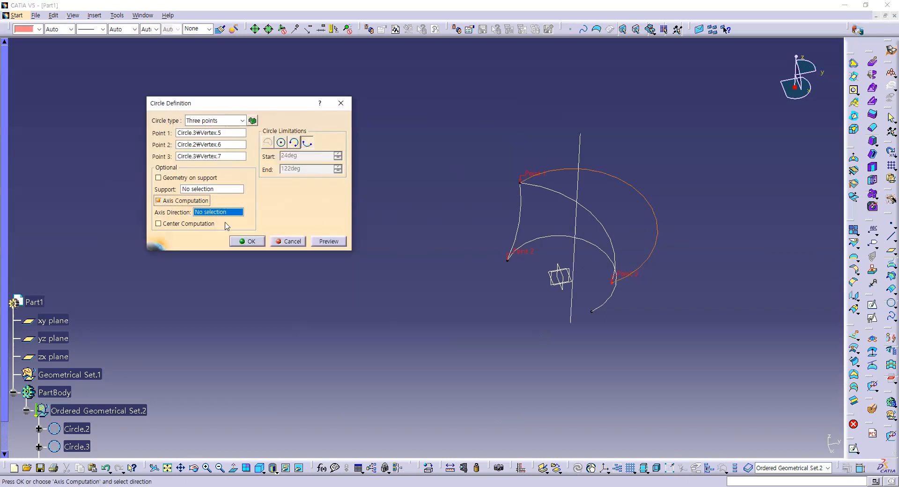
left_click(248, 241)
middle_click_drag(546, 276, 510, 252)
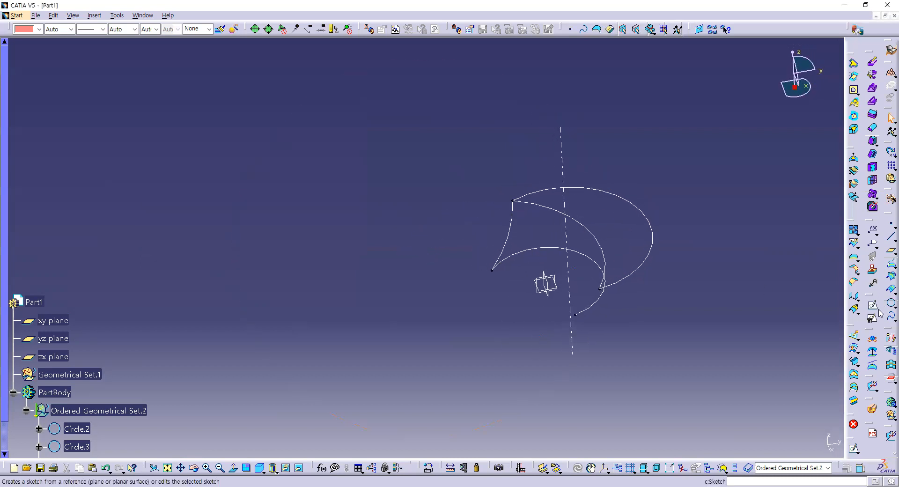
Begin a center-and-axis circle using the three-point circle's normal axis as its axis/line.
left_click(891, 304)
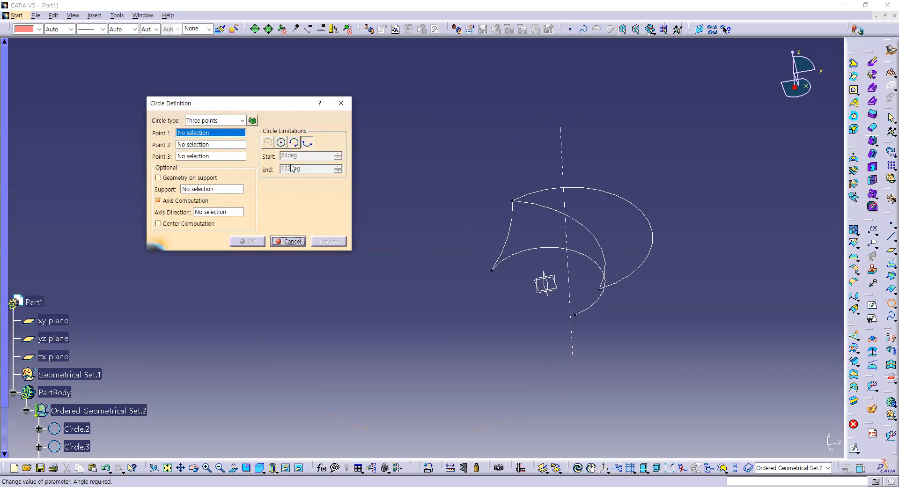
left_click(220, 121)
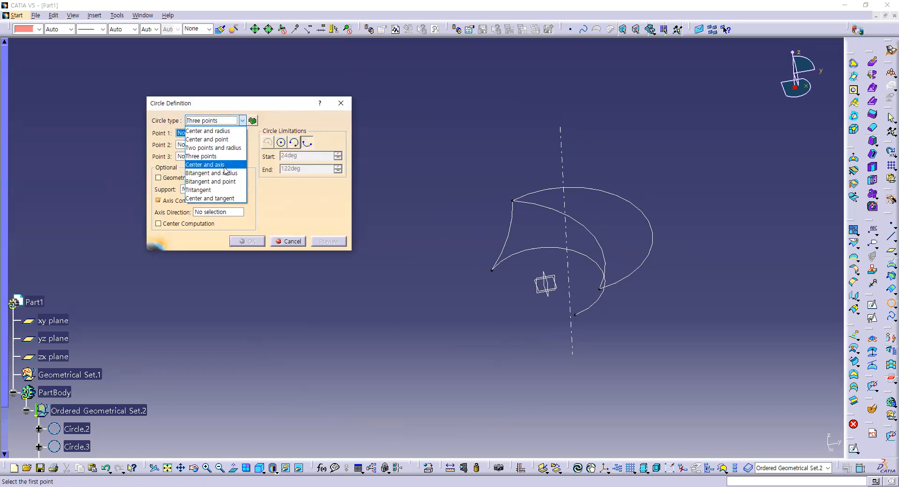
left_click(225, 165)
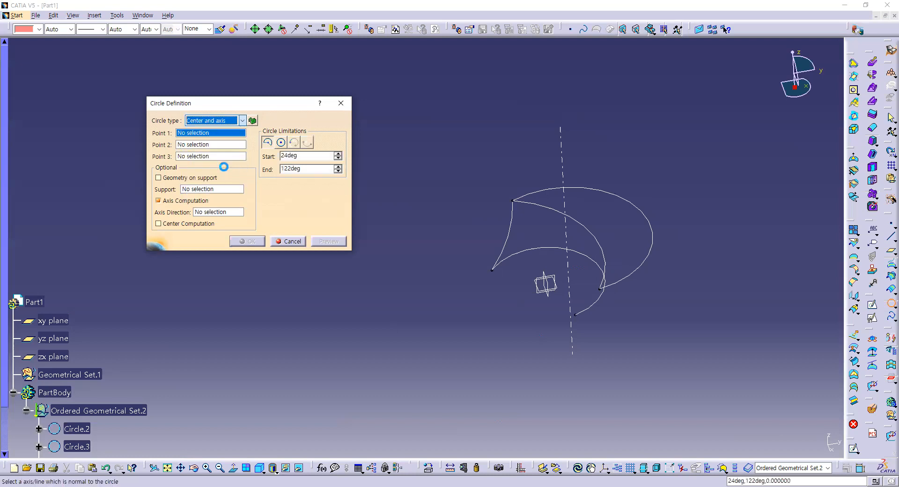
left_click(565, 160)
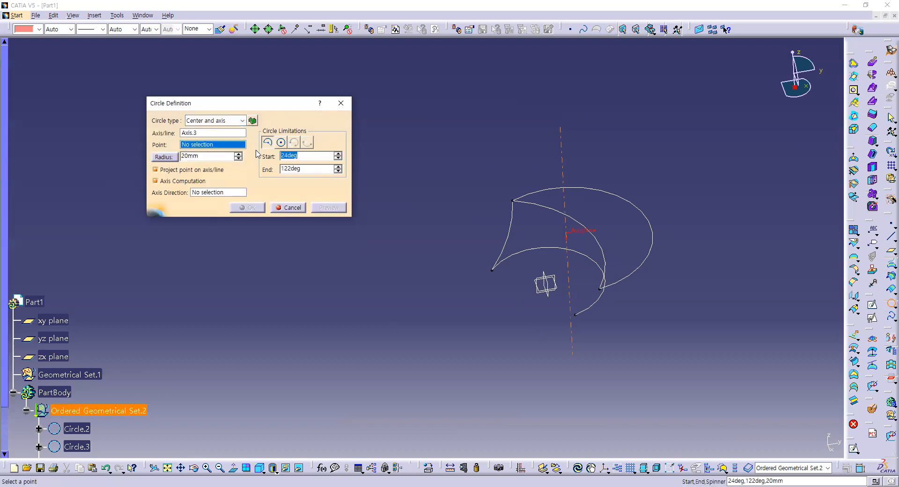
Create the circle's reference point from coordinates X 50 mm, Y 0 mm and Z 50 mm.
middle_click_drag(478, 255, 437, 202)
right_click(214, 146)
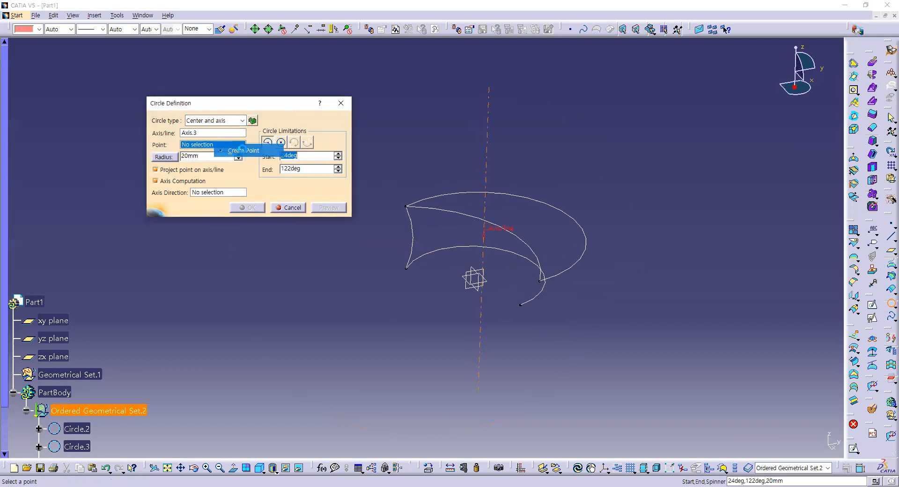
left_click(243, 150)
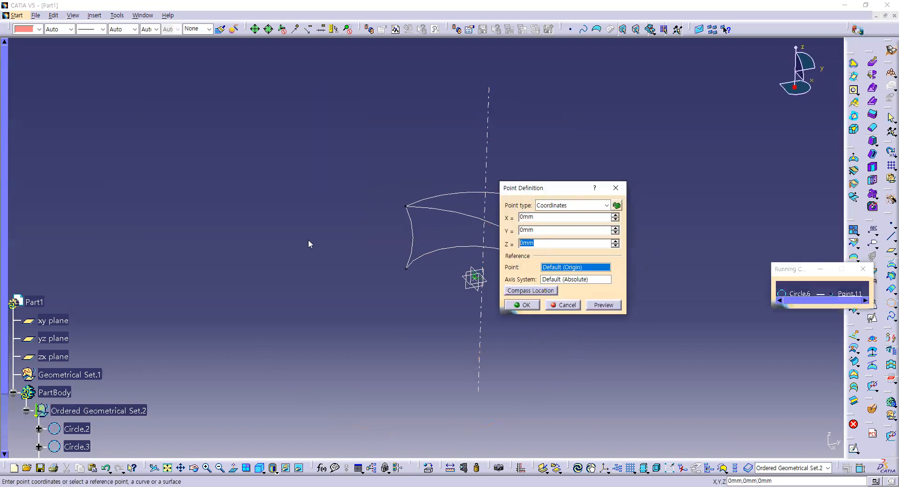
type("50")
left_click(562, 219)
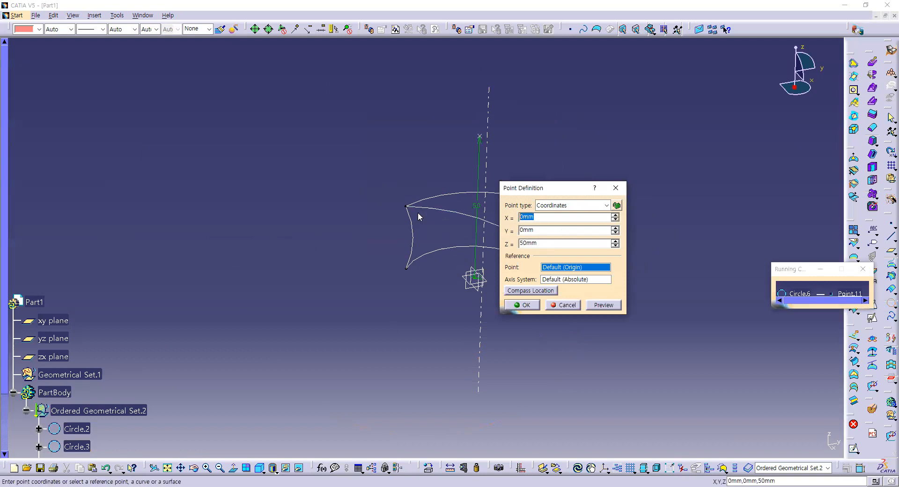
type("50")
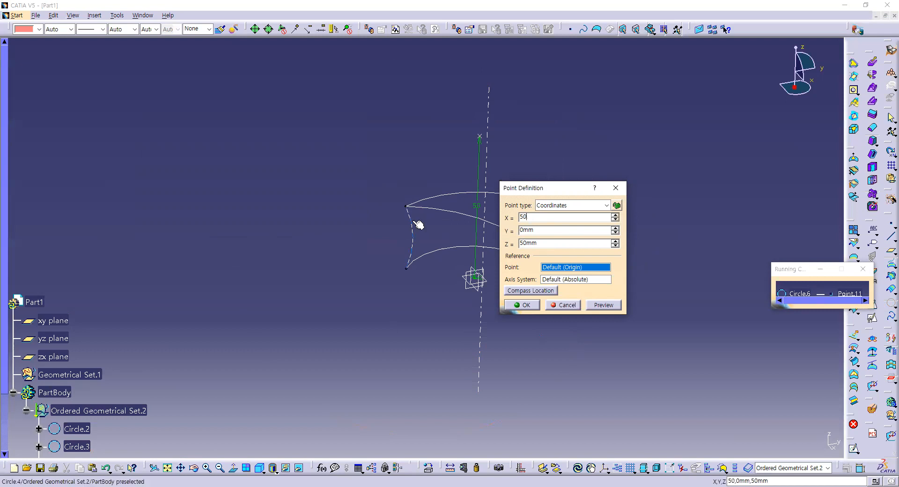
left_click(520, 305)
middle_click_drag(468, 263, 564, 181)
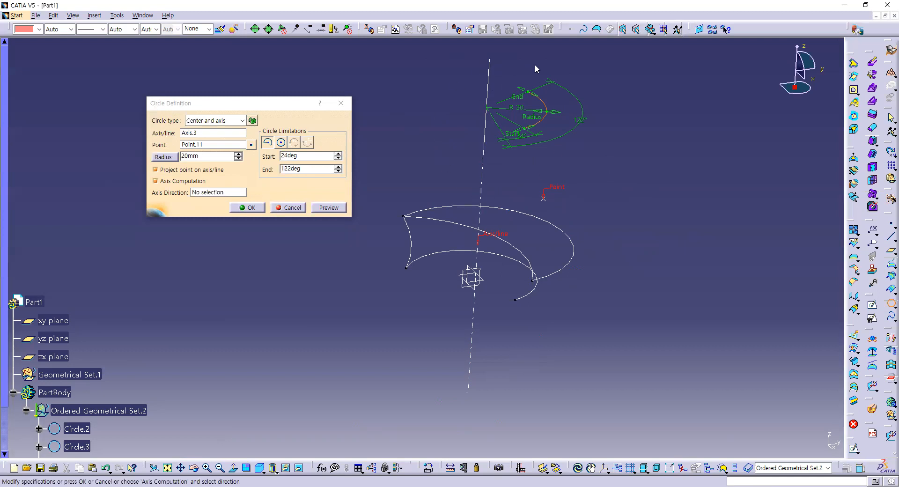
Stretch the center-and-axis arc's limits to a start of -73 degrees and an end of 214 degrees.
middle_click_drag(480, 188, 506, 245)
left_click_drag(494, 177, 373, 165)
left_click_drag(518, 238, 421, 231)
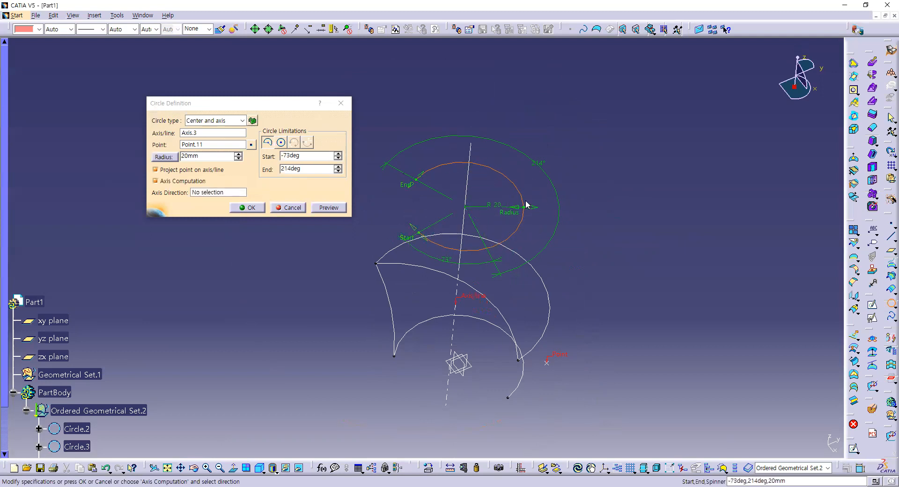
Enlarge the center-and-axis arc's radius to 50 mm and create the arc.
left_click_drag(538, 211, 619, 233)
middle_click_drag(619, 233, 616, 254)
left_click(252, 208)
middle_click_drag(445, 270, 496, 187)
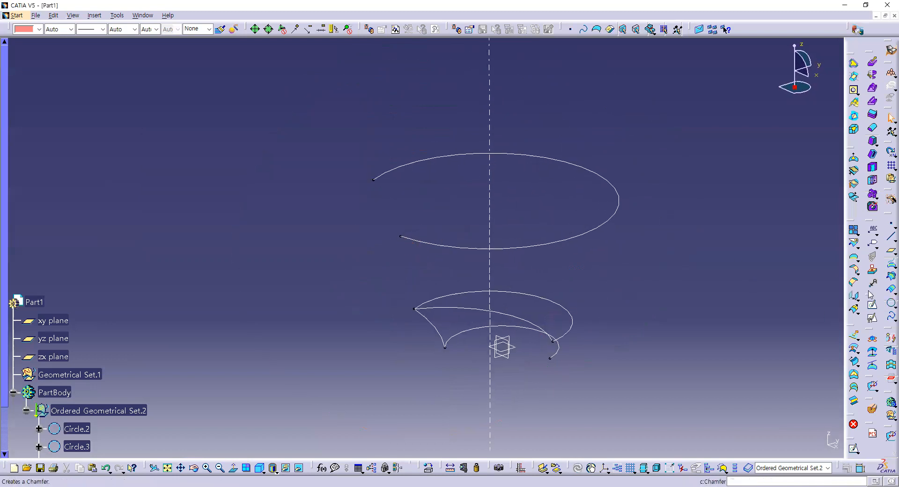
Begin a bitangent-and-radius circle between the three-point circle and the first center-and-radius arc.
left_click(886, 308)
left_click(850, 312)
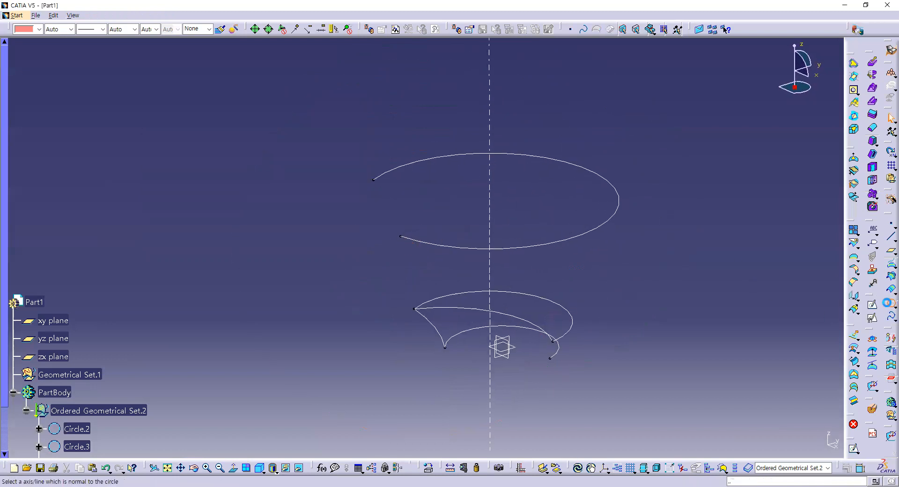
left_click(229, 121)
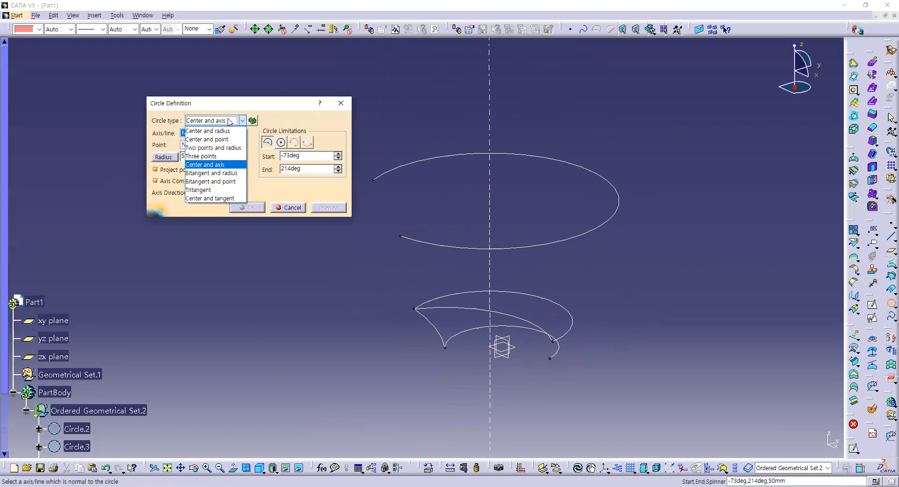
left_click(220, 174)
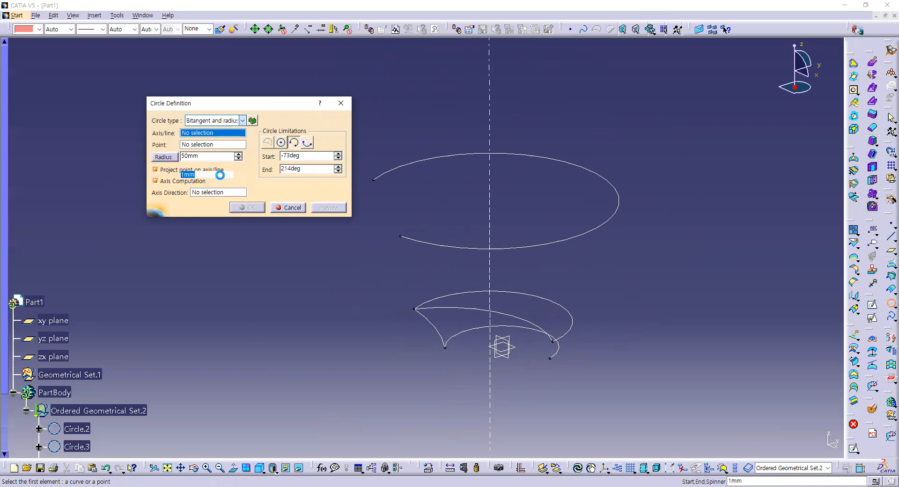
middle_click_drag(590, 370, 543, 316)
left_click(542, 321)
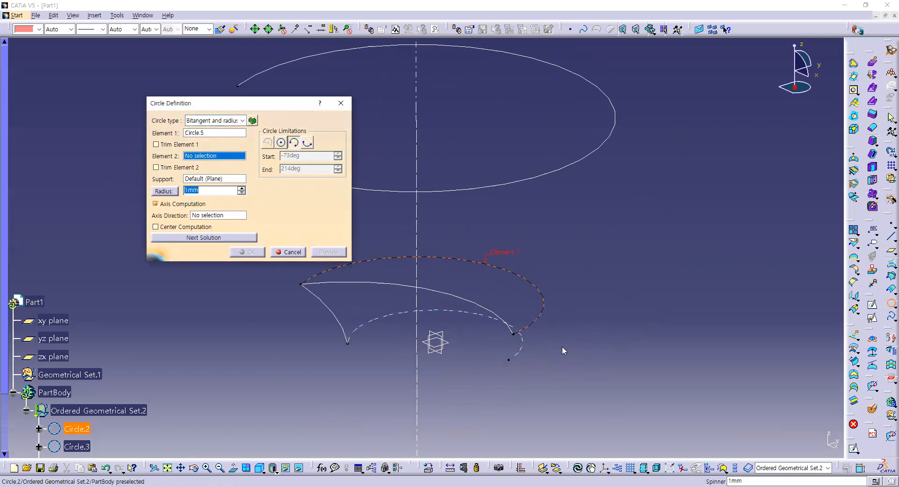
middle_click_drag(510, 286, 569, 210)
middle_click_drag(603, 362, 423, 245)
Set the bitangent circle's radius to 11 mm and turn off its axis computation.
left_click(242, 188)
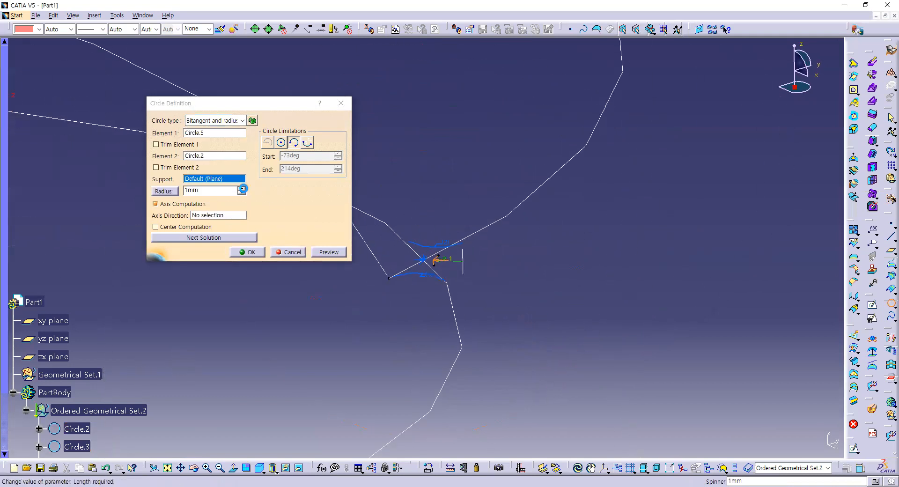
left_click(242, 188)
left_click(241, 188)
left_click(241, 187)
left_click(241, 188)
left_click(241, 188)
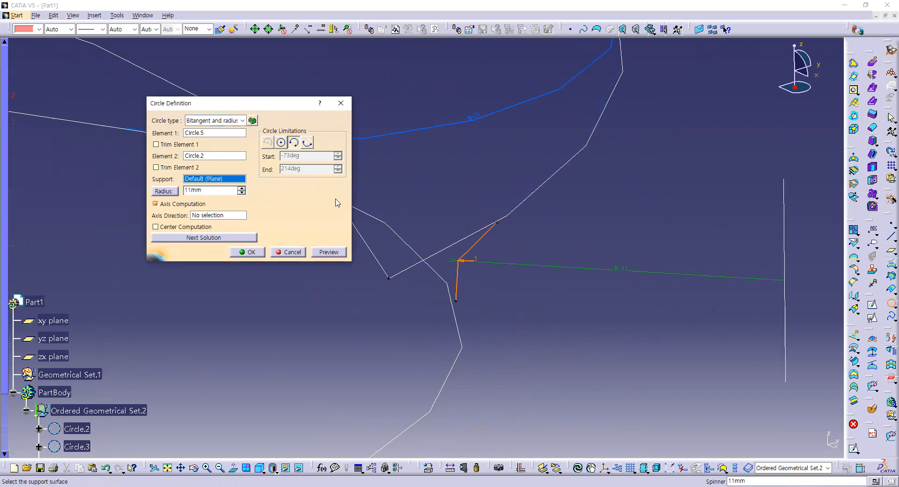
middle_click_drag(466, 203, 527, 309)
scroll(482, 244, "up", 1)
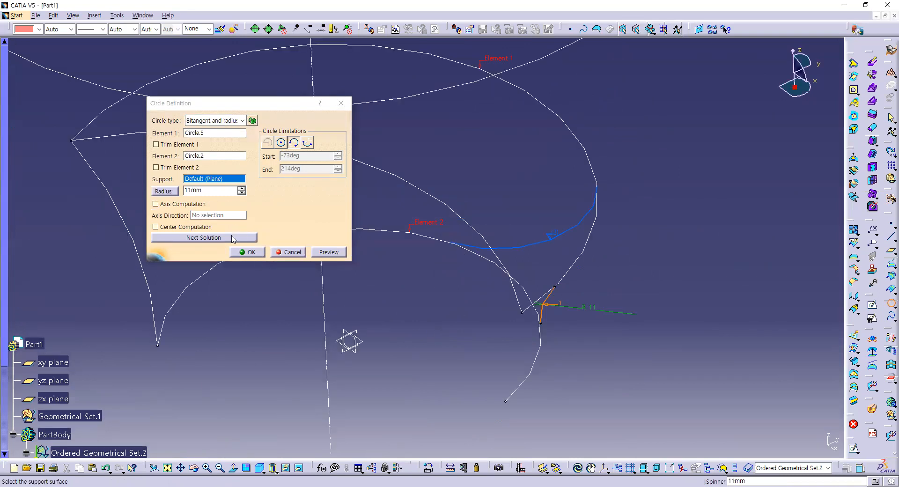
Compare the bitangent circle's alternative solutions and its whole-circle and trimmed limitations.
left_click(233, 238)
left_click(233, 238)
left_click(281, 143)
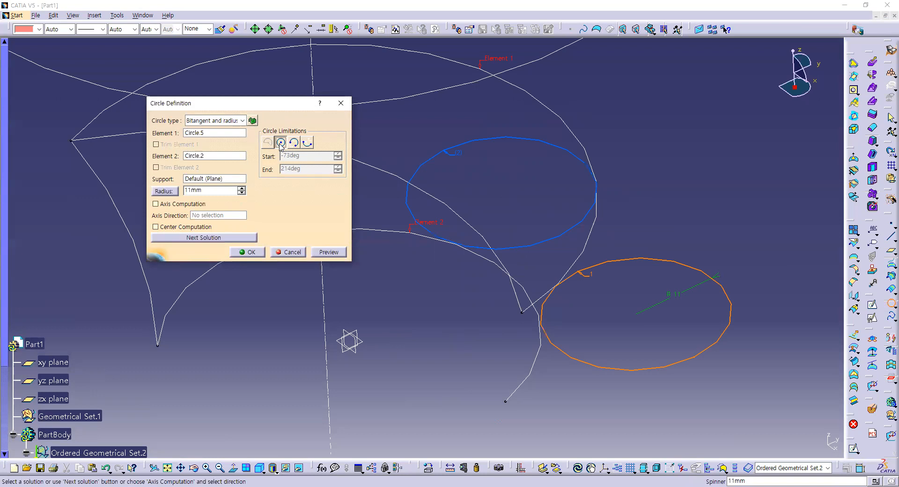
left_click(294, 143)
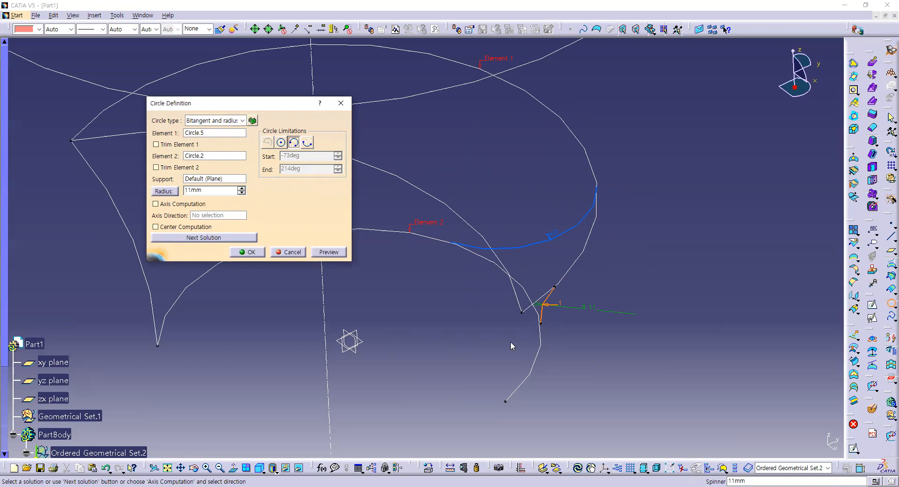
Limit the bitangent circle to its complementary arc, set the radius to 12 mm, and create it on the outer solution.
left_click(307, 143)
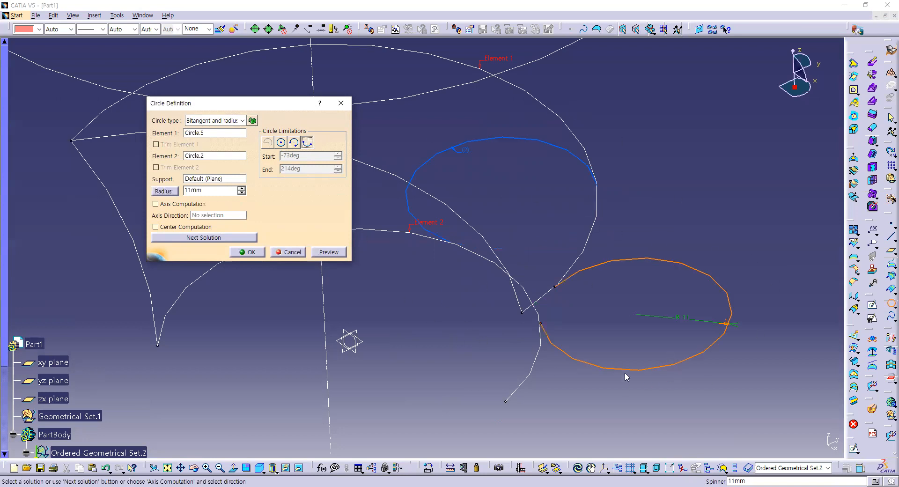
left_click(198, 239)
left_click(198, 239)
left_click(241, 189)
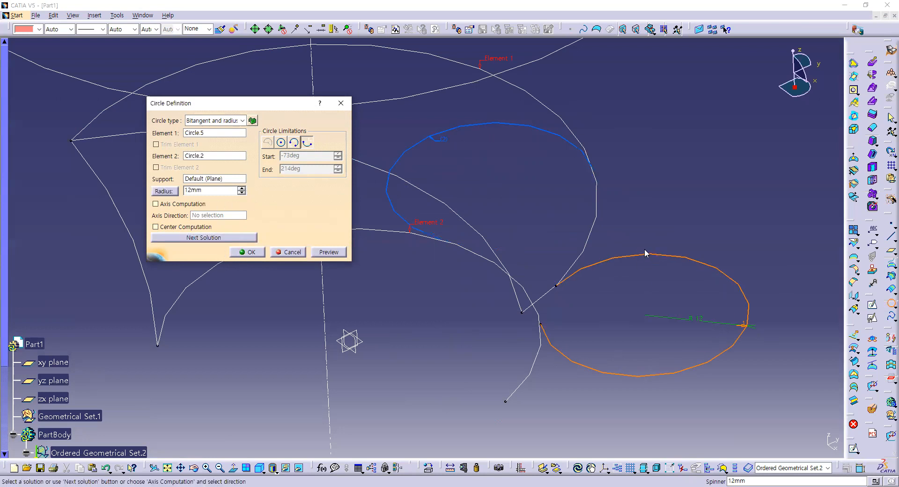
left_click(249, 251)
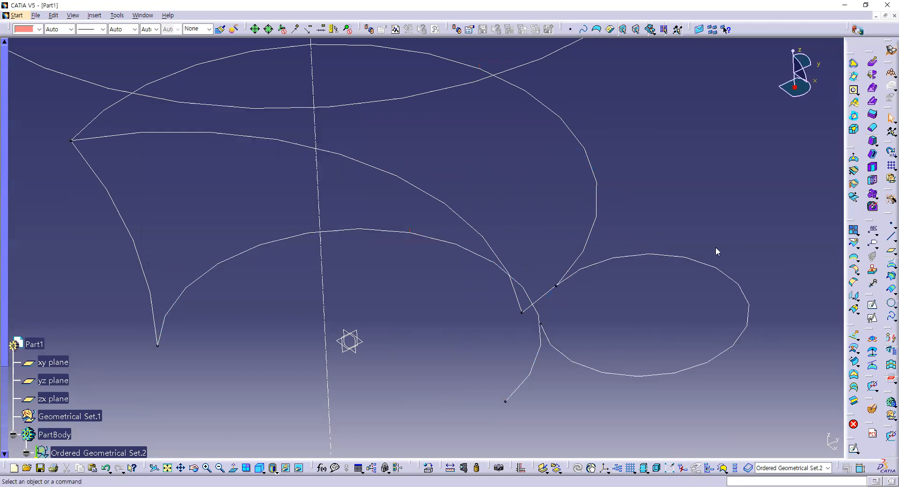
Begin a bitangent-and-point circle using the three-point circle and the 12 mm bitangent arc as its tangent curves.
left_click(892, 303)
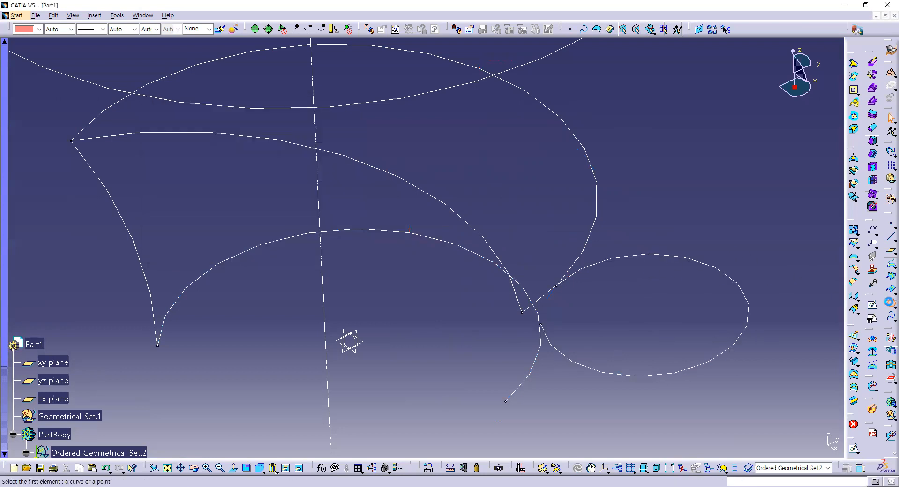
left_click(216, 121)
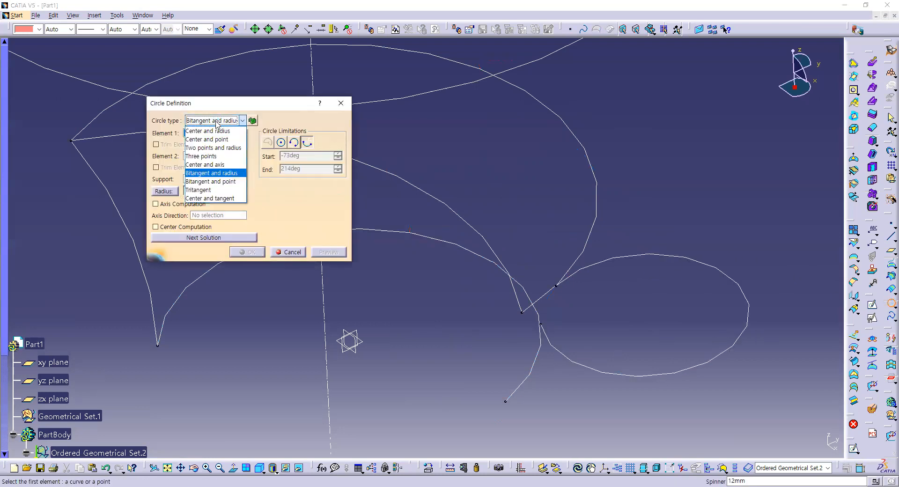
left_click(216, 182)
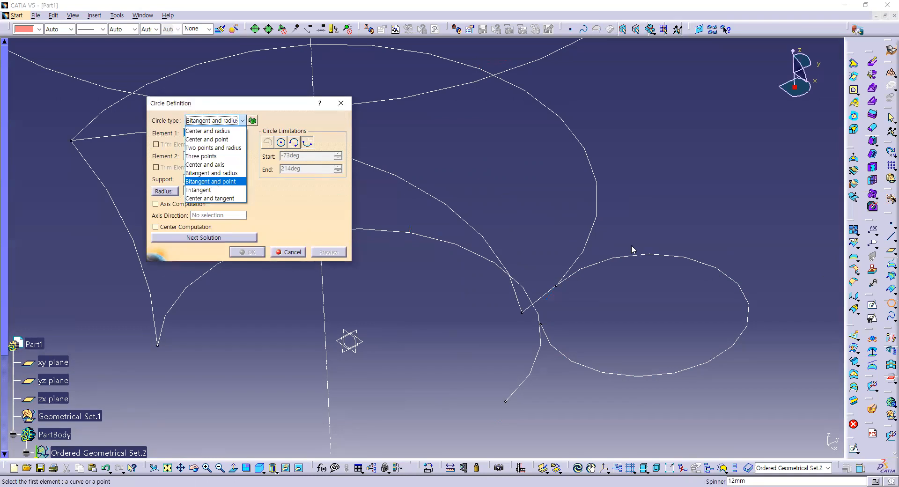
left_click(600, 217)
left_click(672, 257)
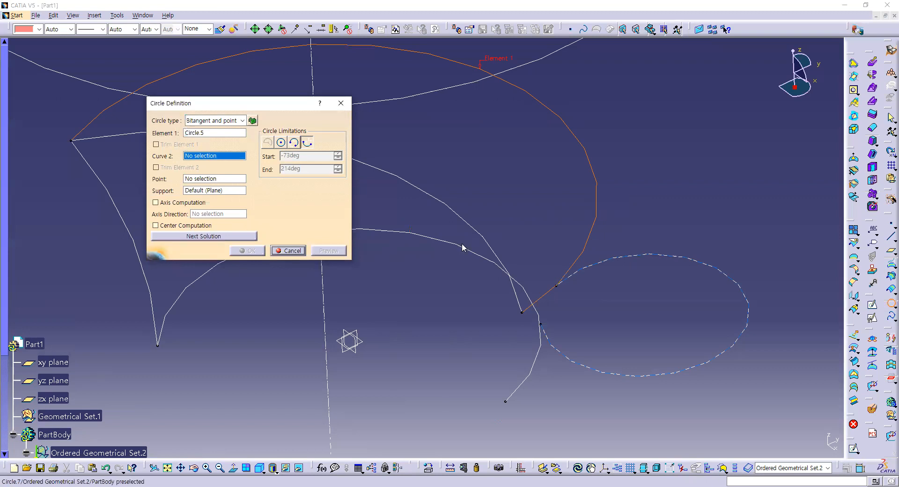
Begin creating the circle's passing point in place as a point on the 12 mm bitangent arc.
right_click(234, 185)
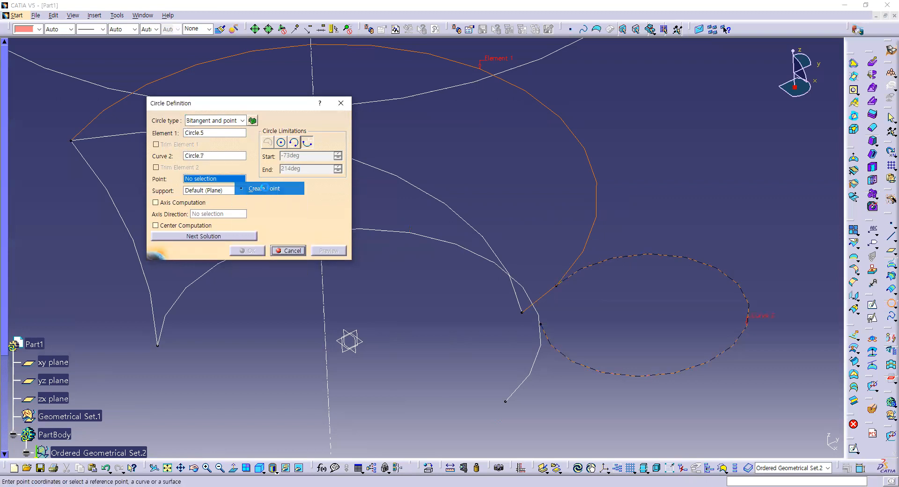
left_click(265, 188)
left_click(582, 207)
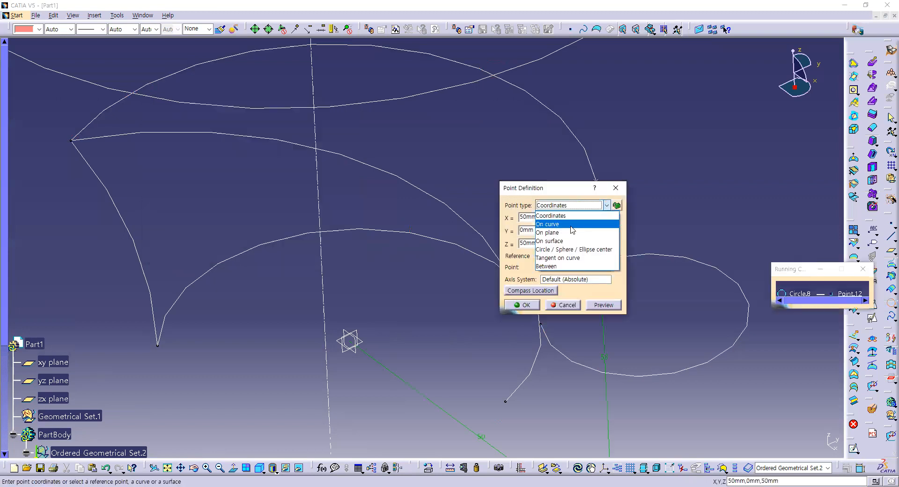
left_click(667, 254)
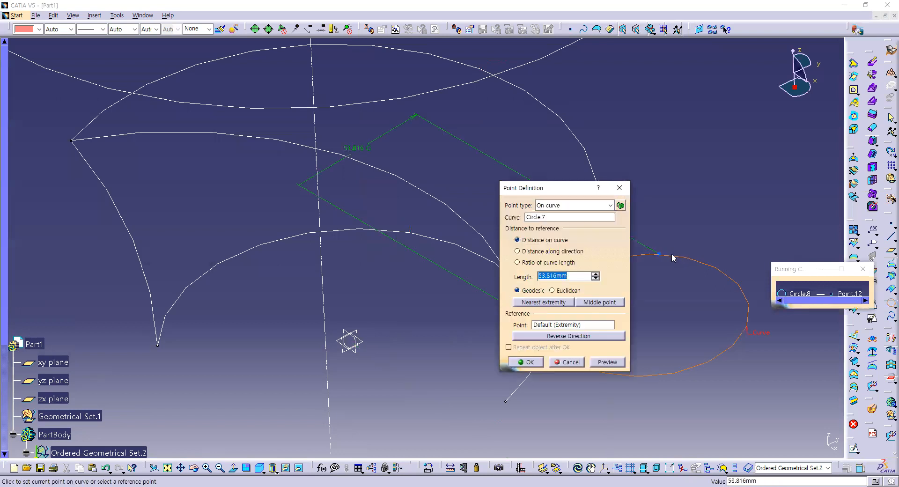
Position the point on the arc by ratio of curve length from its default extremity and create it.
left_click(549, 262)
type("0.81")
left_click(665, 308)
middle_click_drag(712, 260, 782, 244)
left_click(641, 231)
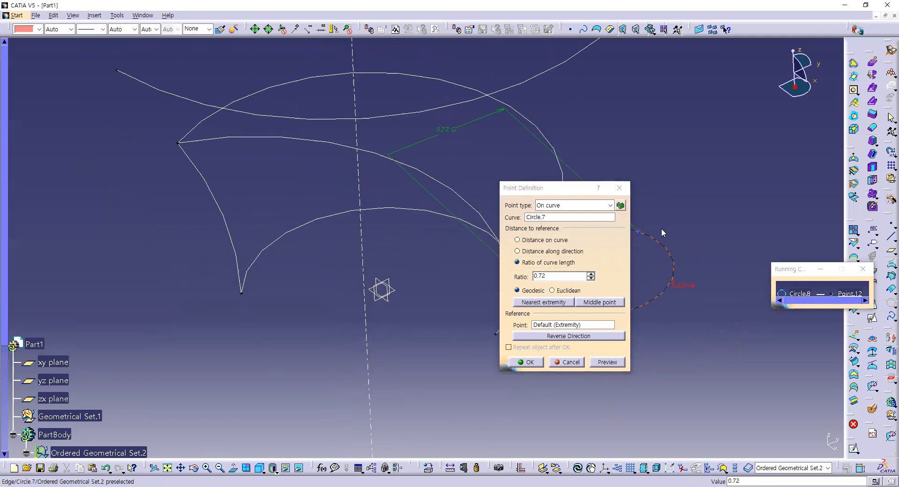
middle_click_drag(661, 229, 767, 224)
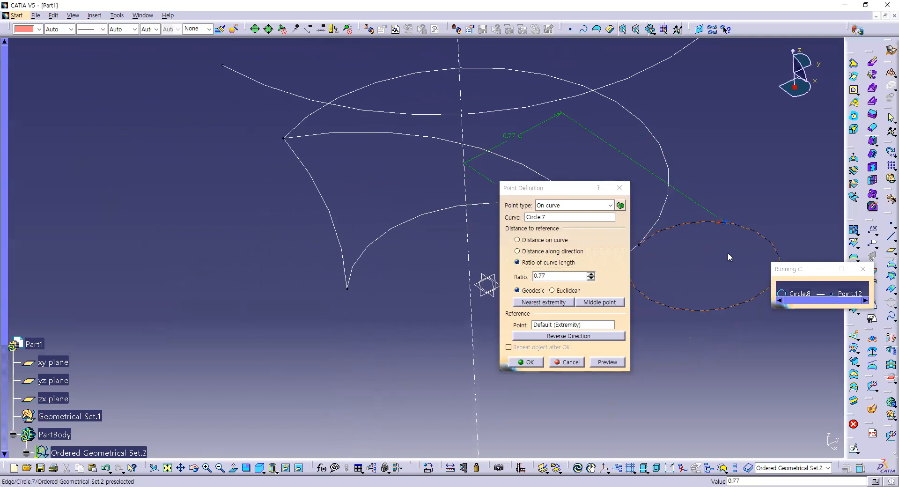
left_click(591, 278)
left_click(526, 364)
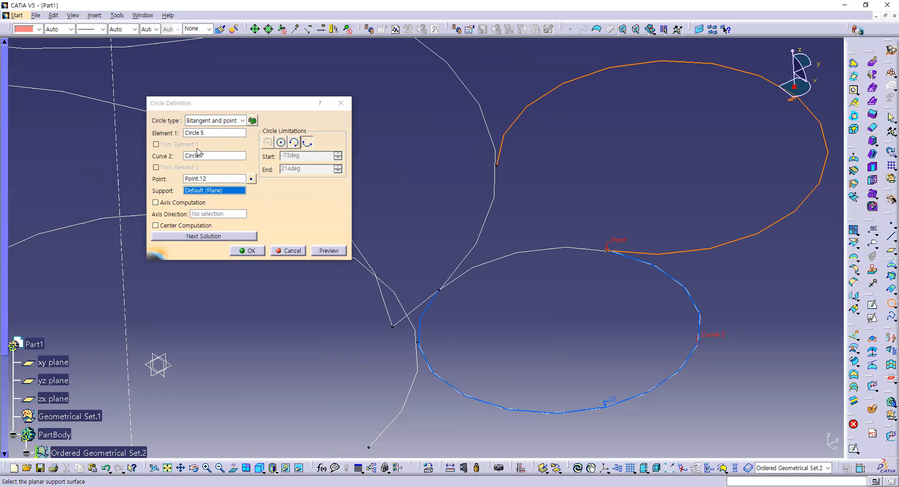
Compare the bitangent-and-point circle's trimmed and complementary limitations, and create it as the complementary arc.
left_click(203, 163)
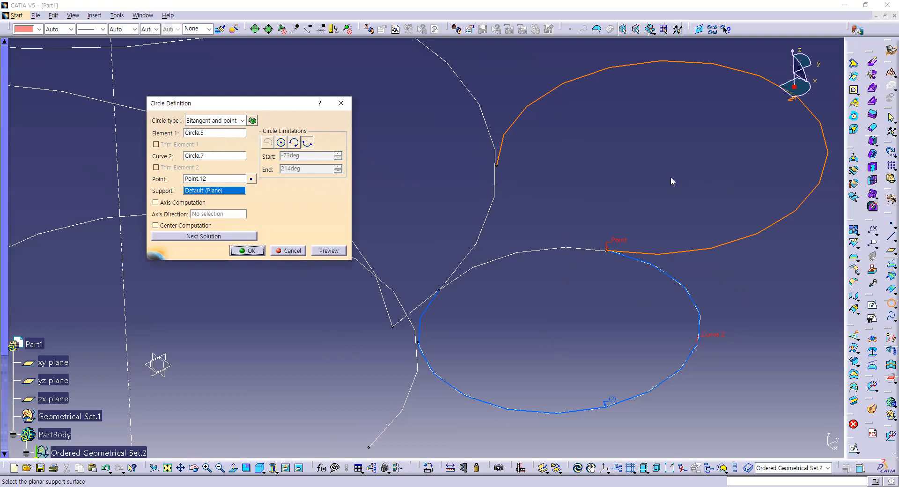
left_click(295, 144)
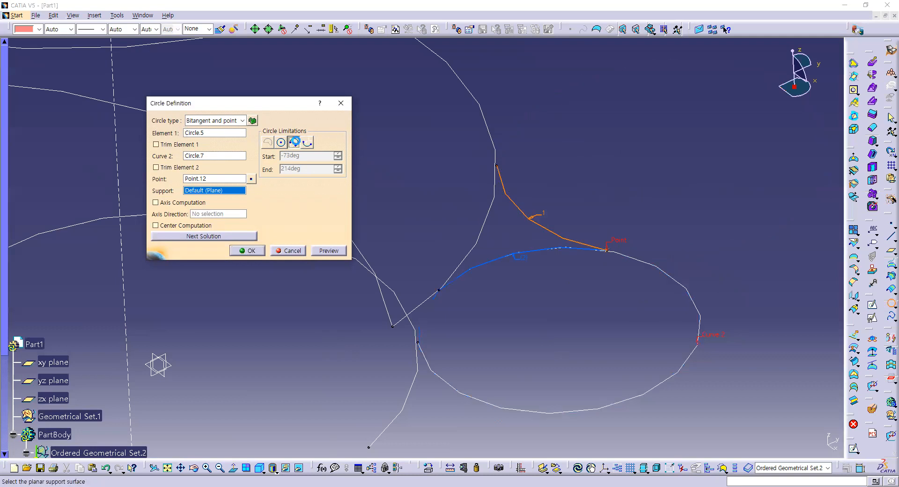
left_click(308, 143)
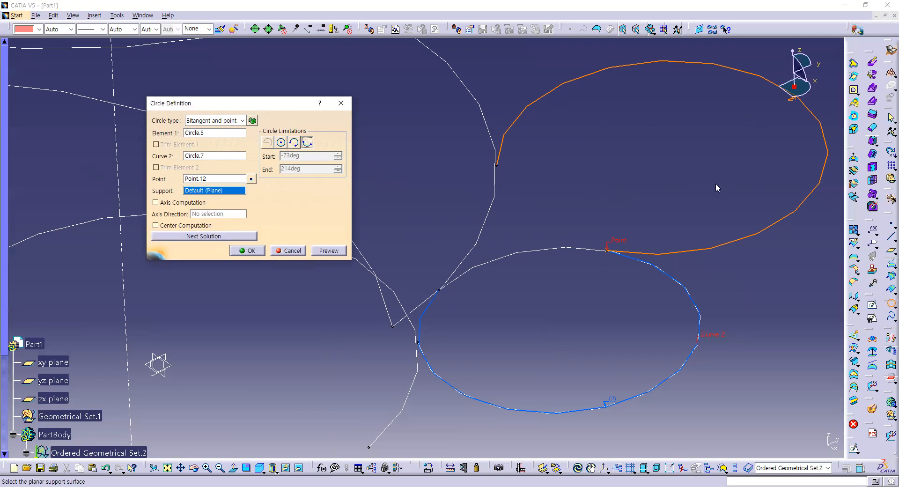
left_click(251, 251)
Begin a tritangent circle with the bitangent-and-point arc and the 12 mm bitangent arc as its first two elements.
middle_click_drag(774, 227, 577, 275)
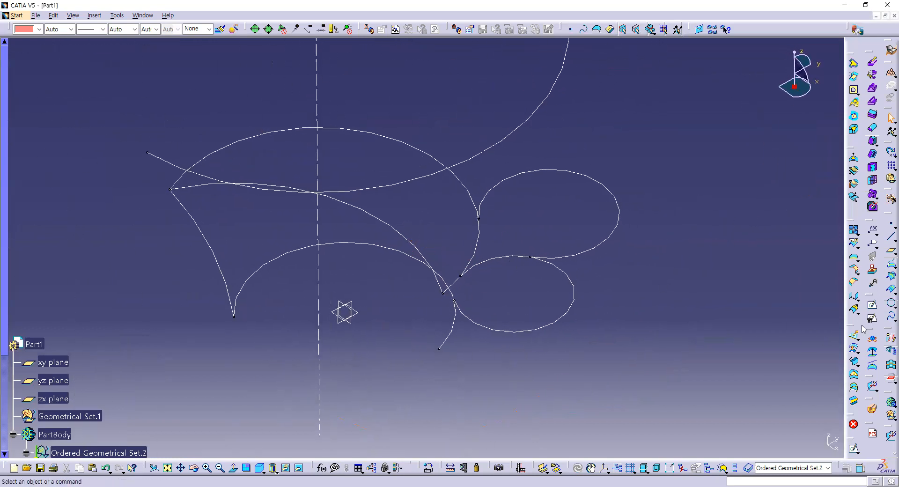
left_click(886, 303)
left_click(231, 121)
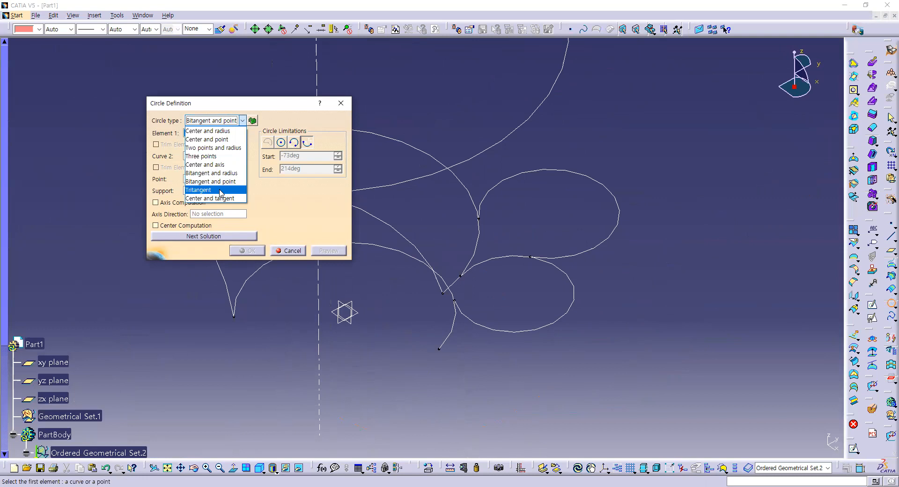
left_click(221, 184)
left_click(217, 120)
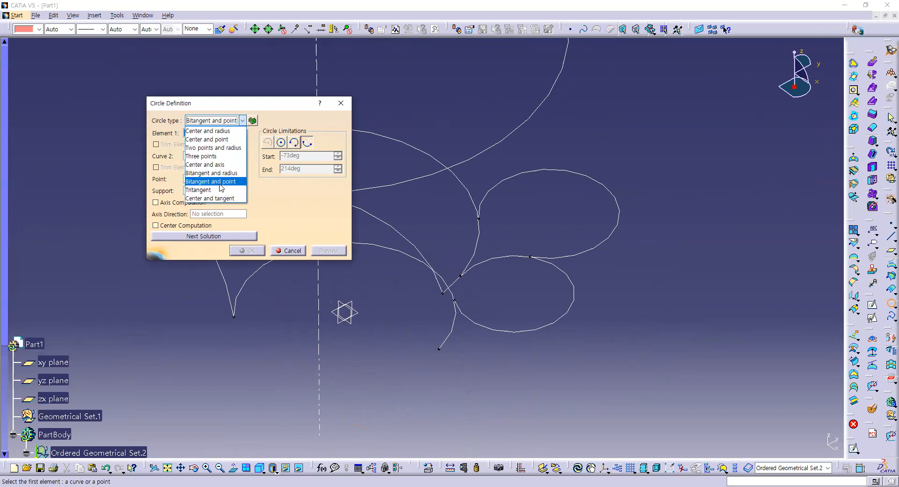
key("Return")
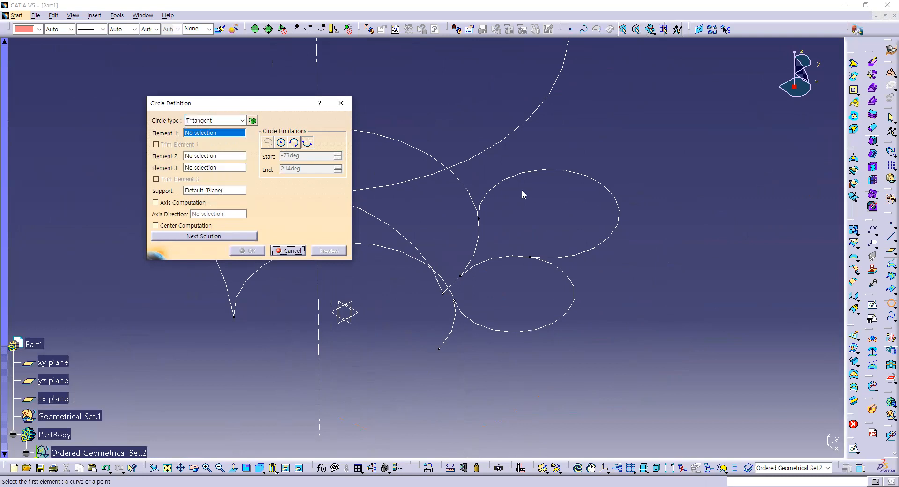
left_click(499, 295)
left_click(501, 261)
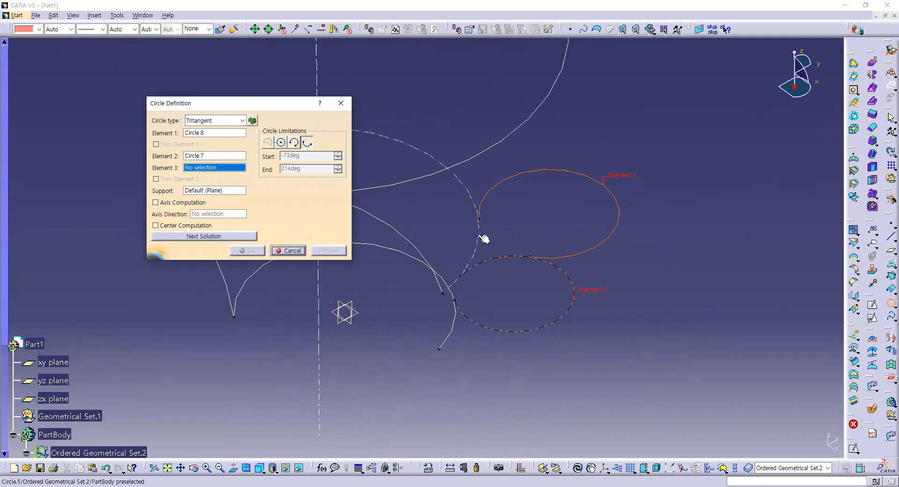
Try the three-point circle as the third tangent element and replace it with Circle.3.
left_click(421, 194)
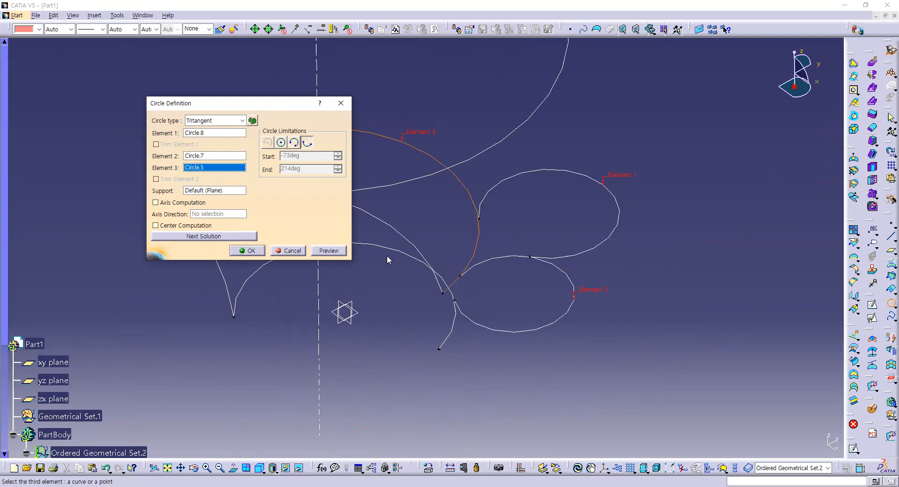
middle_click_drag(457, 237, 518, 210)
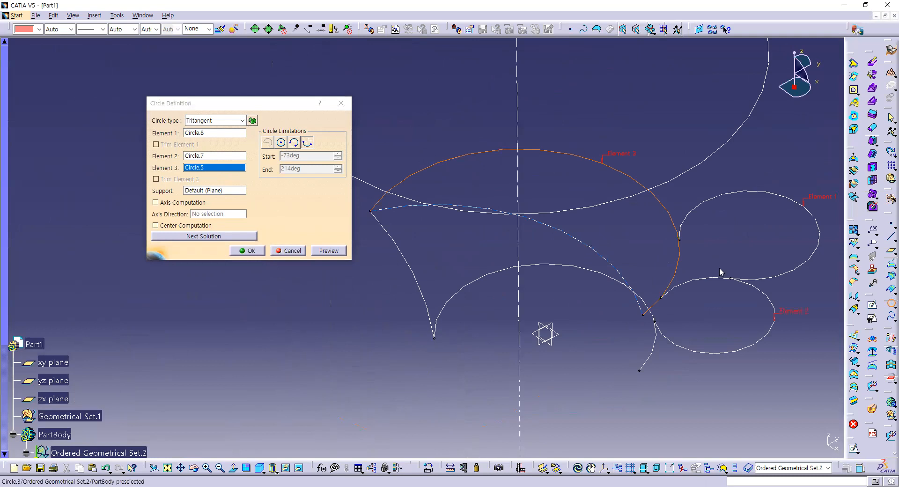
left_click(553, 229)
middle_click_drag(579, 290, 623, 227)
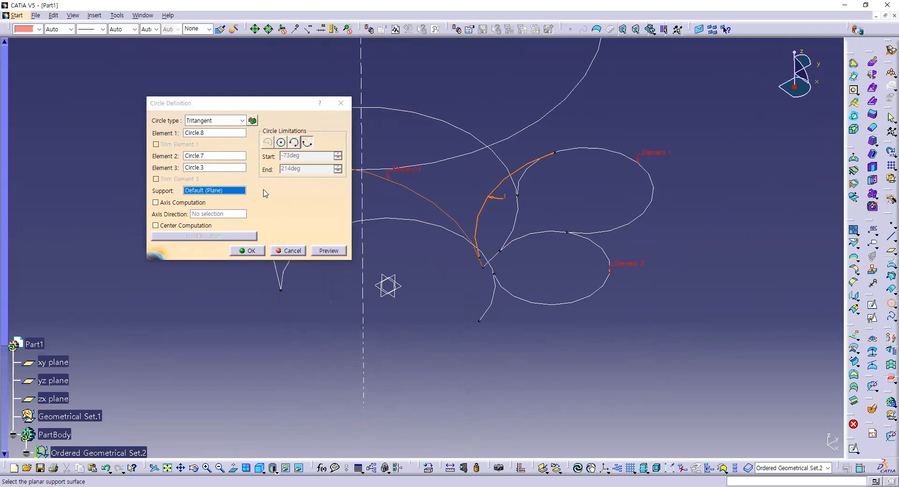
Compare the tritangent circle's whole-circle, trimmed and complementary limitations.
left_click(284, 143)
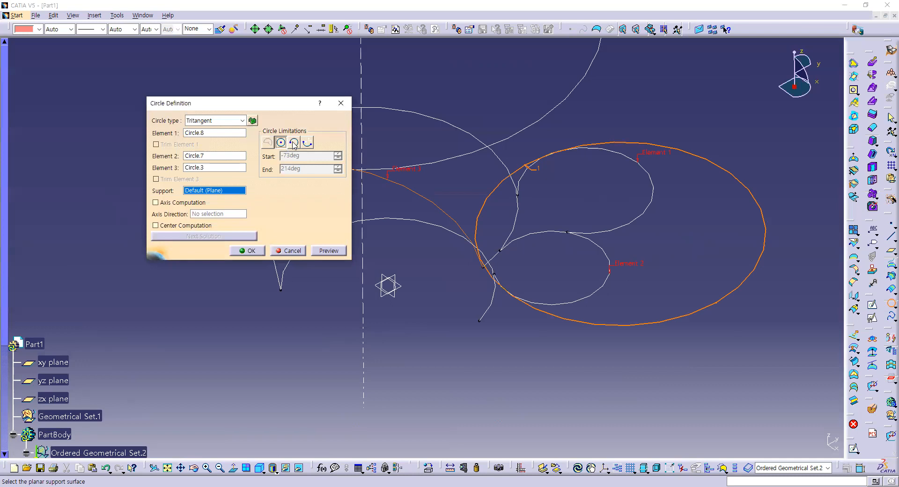
left_click(294, 144)
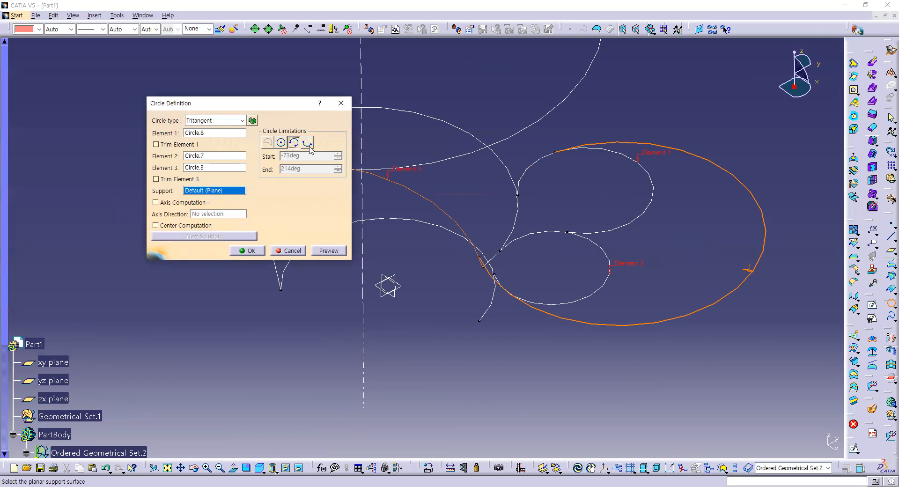
left_click(310, 145)
left_click(297, 143)
left_click(310, 146)
left_click(295, 144)
left_click(307, 143)
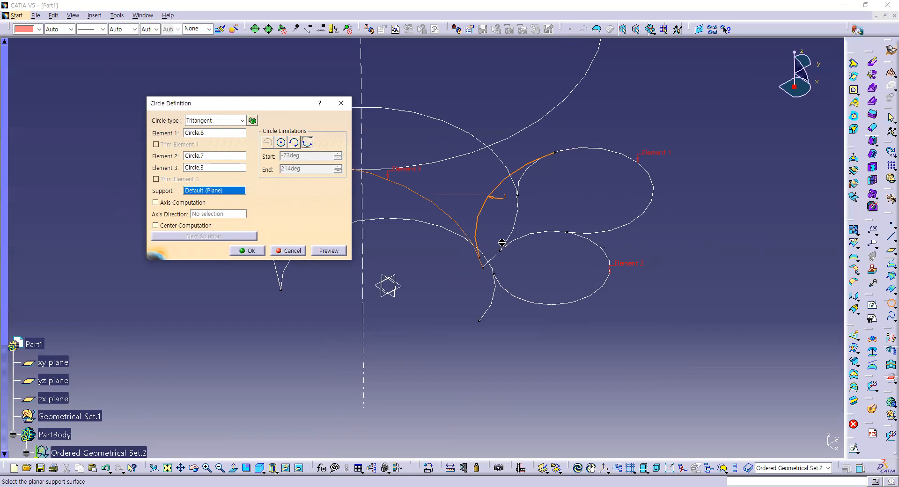
middle_click_drag(465, 221, 432, 214)
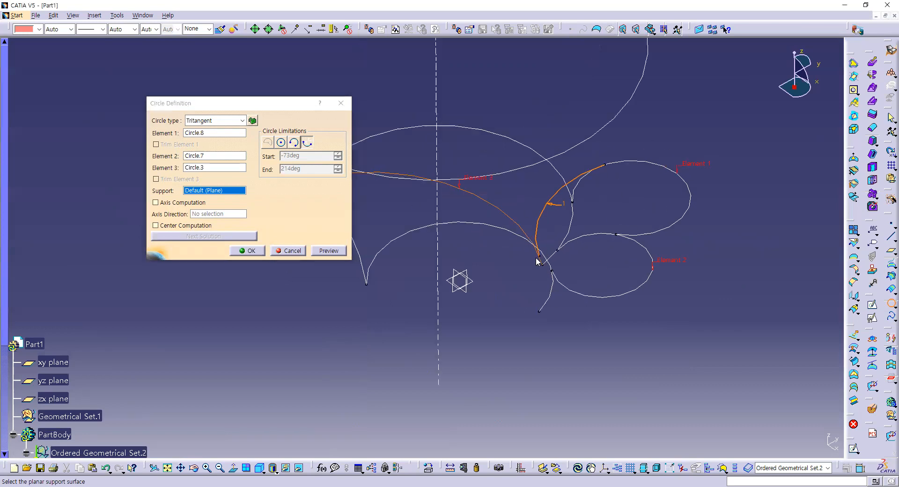
Limit the tritangent circle to its trimmed outer arc and create it.
left_click(281, 142)
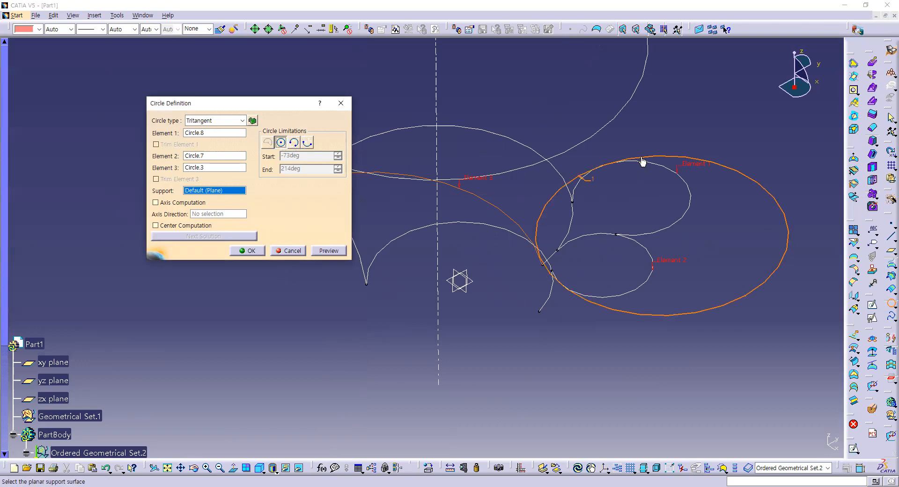
left_click(294, 143)
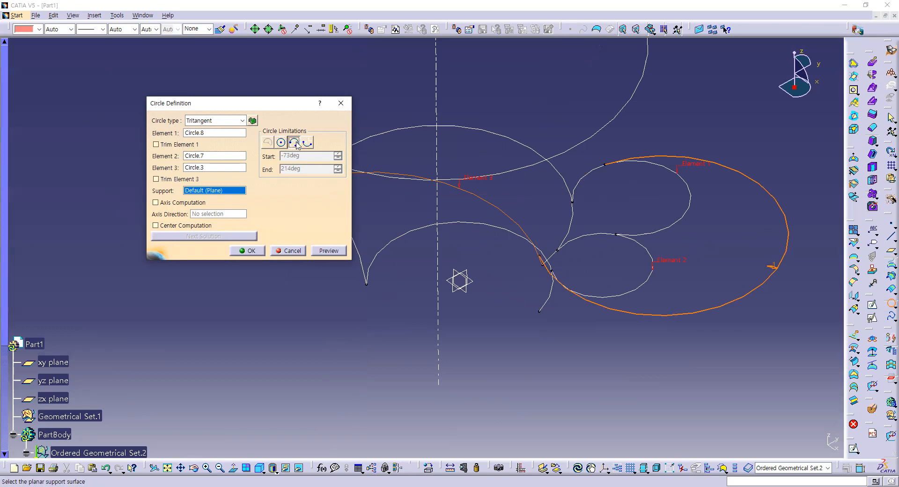
left_click(308, 142)
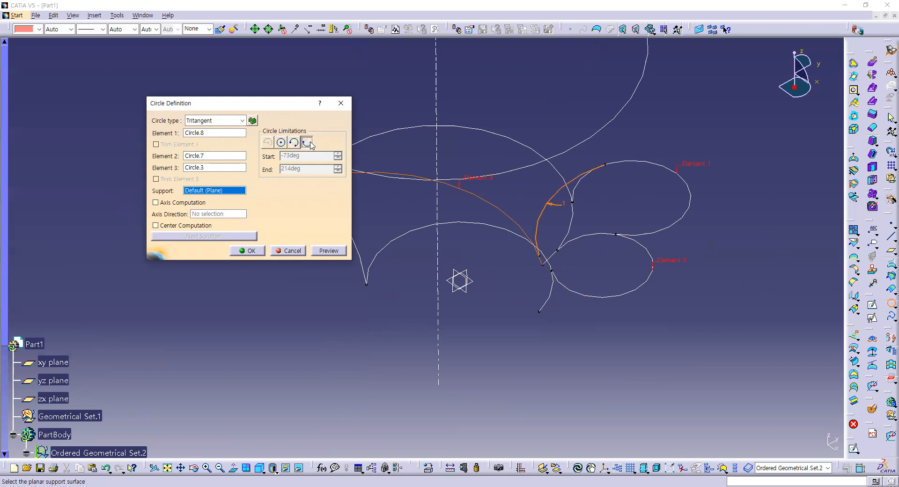
left_click(294, 143)
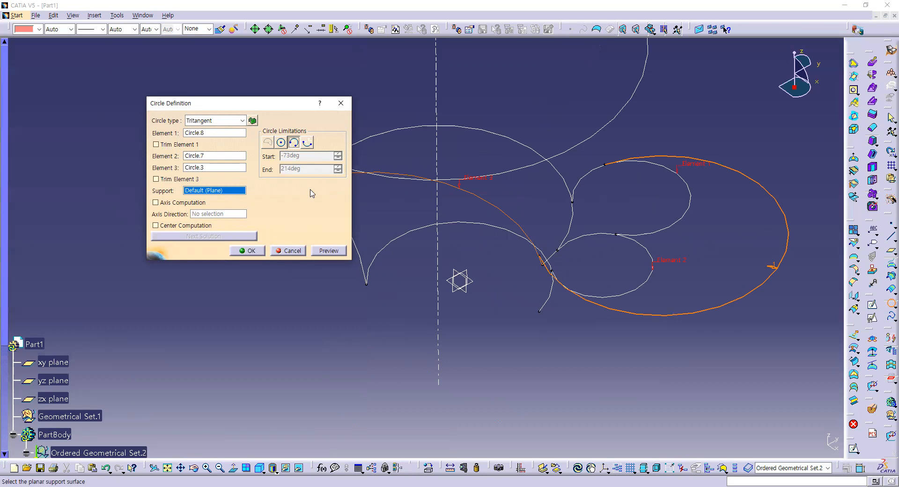
left_click(245, 252)
left_click(245, 252)
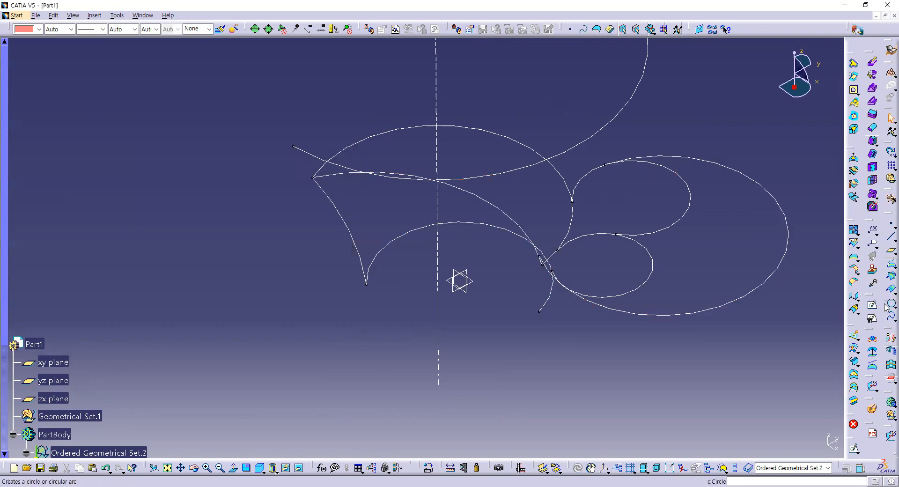
Create a center-and-tangent circle centred on the bitangent-and-point arc's end on the 12 mm arc, tangent to Circle.3.
left_click(889, 304)
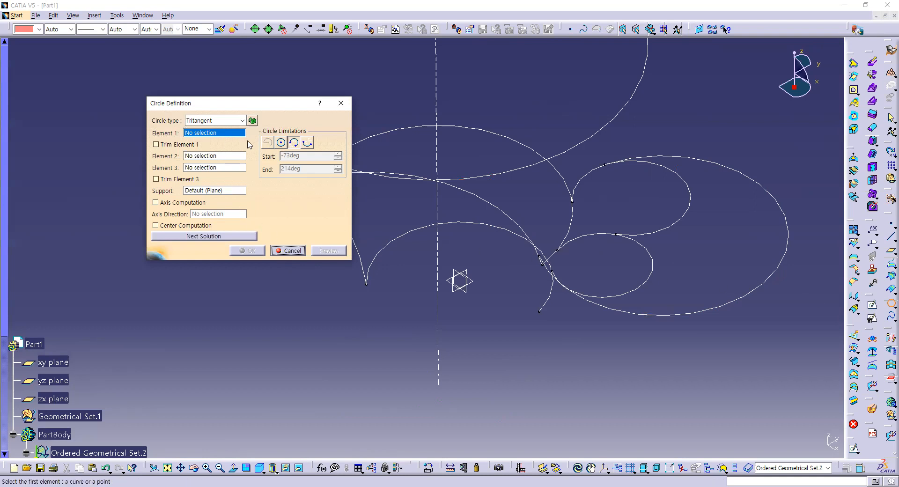
left_click(239, 121)
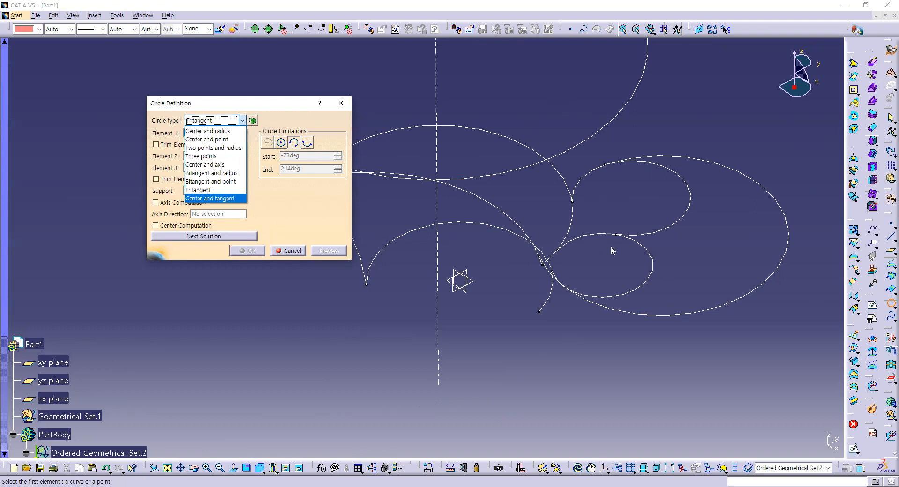
key("Return")
left_click(617, 233)
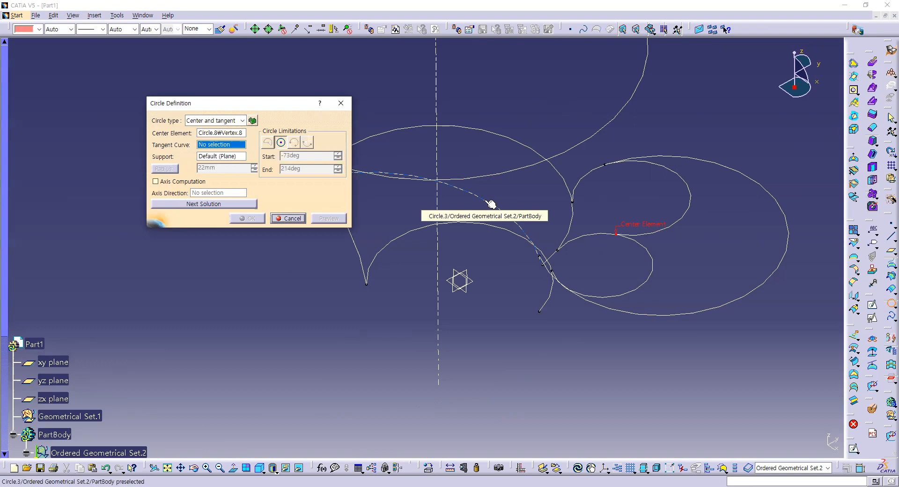
left_click(582, 214)
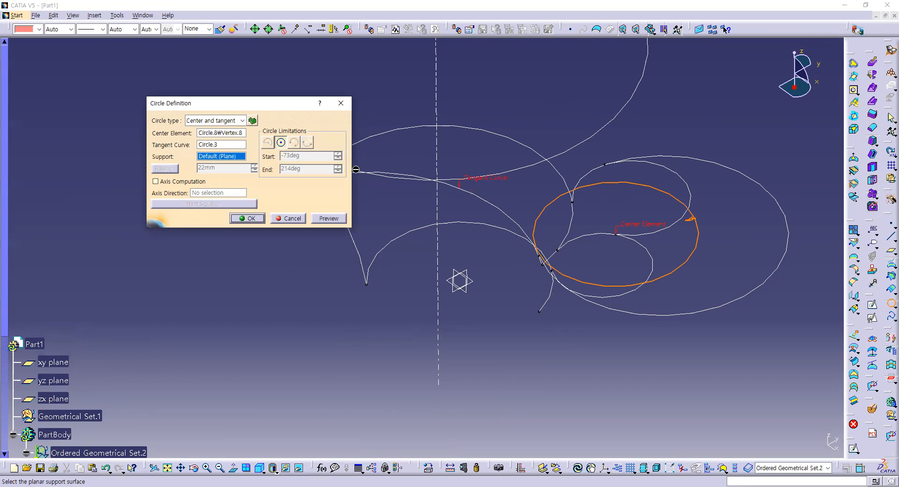
left_click(221, 145)
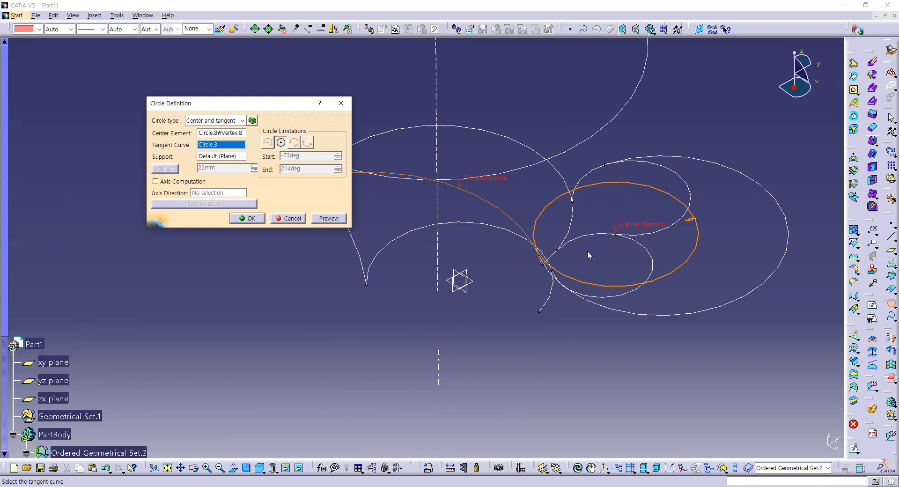
middle_click_drag(697, 262, 598, 264)
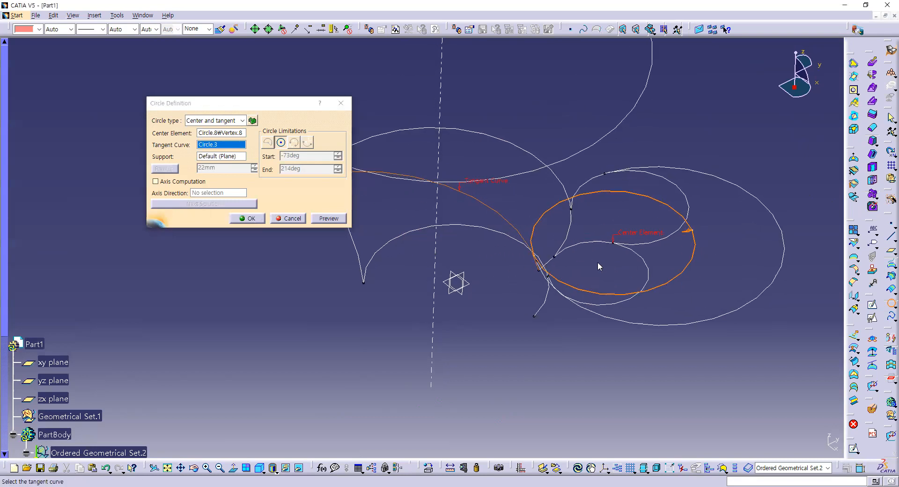
middle_click_drag(543, 245, 548, 264)
middle_click_drag(592, 296, 450, 324)
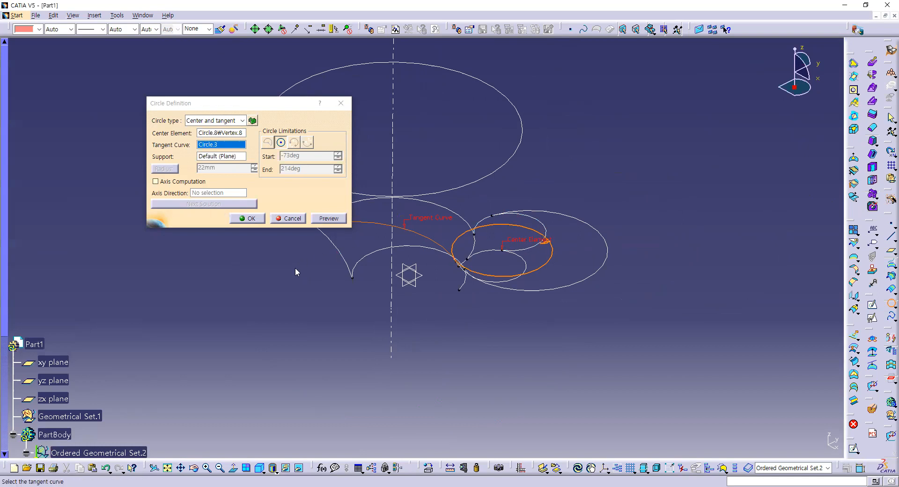
left_click(253, 219)
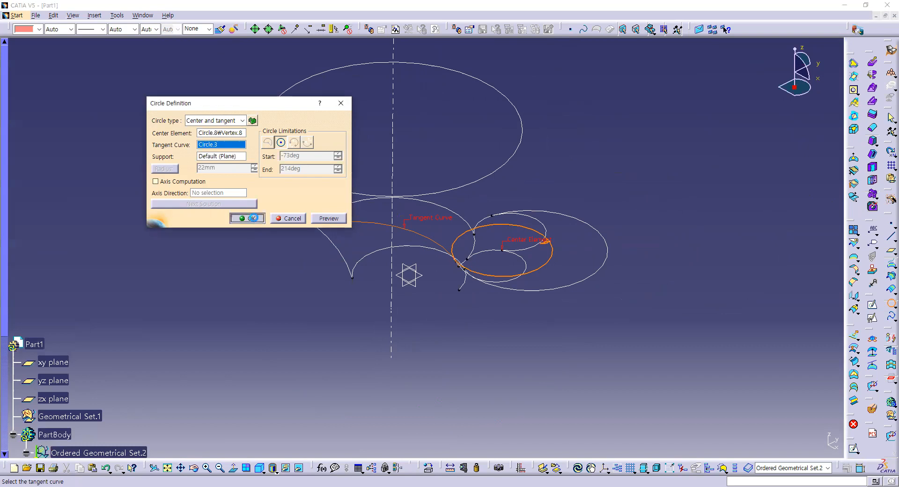